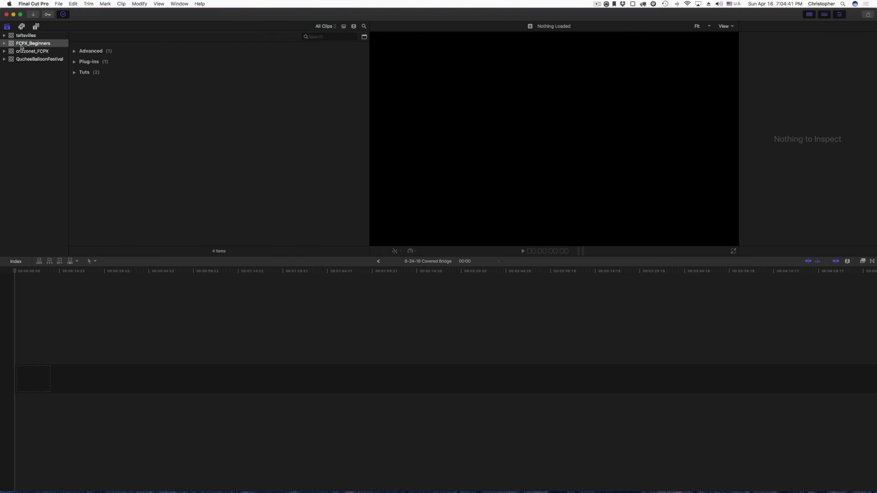
Step: View the taftsvilles, FCPX_Beginners, crizzonet_FCPX and QucheeBalloonFestival libraries in turn
{"action": "left_click", "coordinate": [10, 36]}
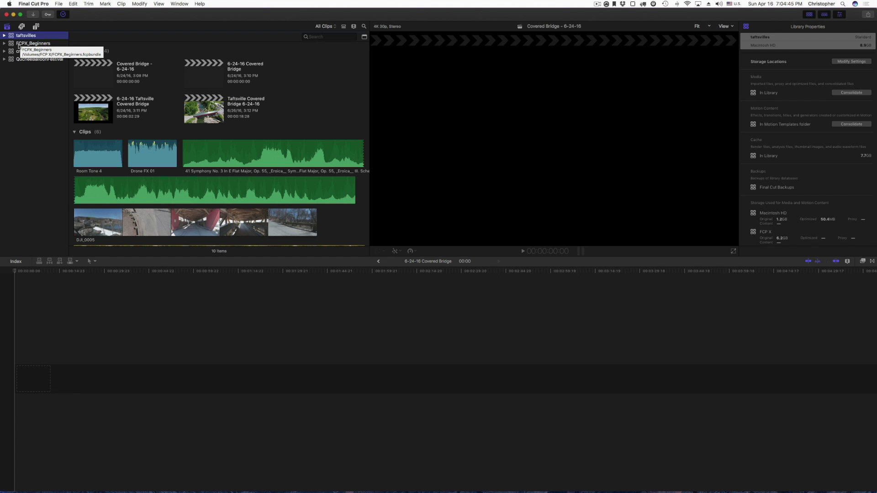
{"action": "left_click", "coordinate": [20, 44]}
{"action": "left_click", "coordinate": [20, 52]}
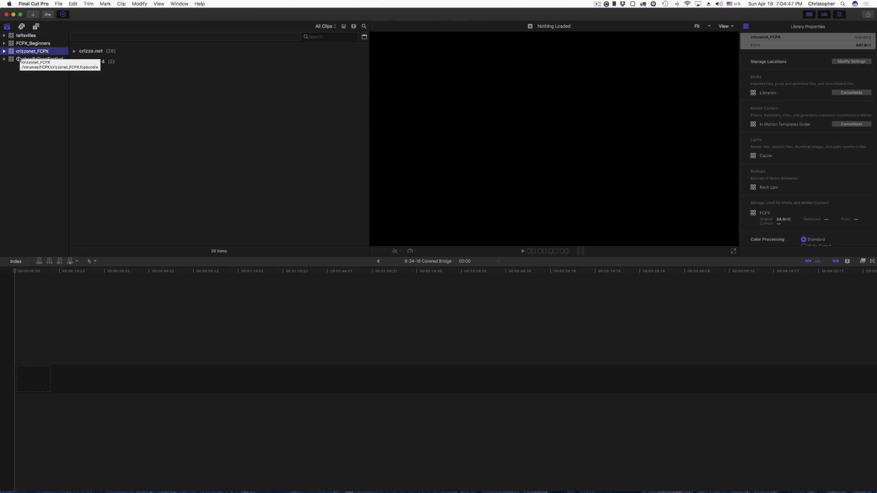
{"action": "left_click", "coordinate": [19, 60]}
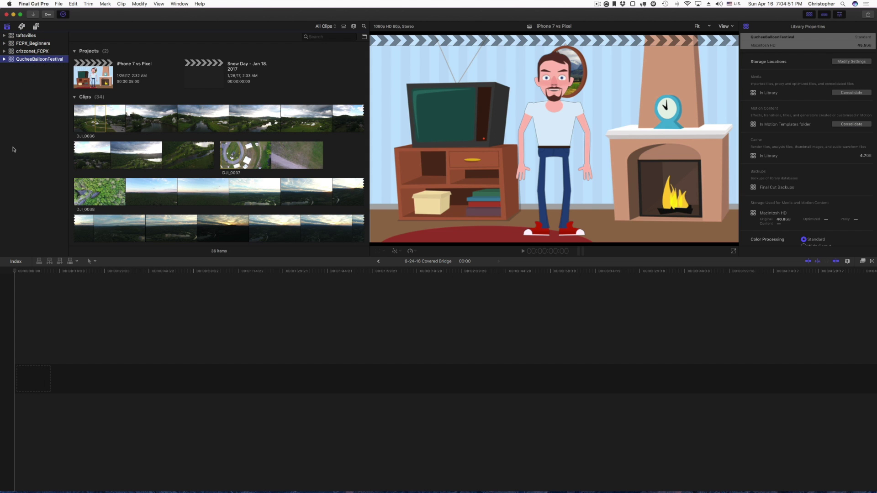
Step: Expand QucheeBalloonFestival's event, OSMO folder and Phantom 4 keyword collections, then collapse the library
{"action": "left_click", "coordinate": [4, 60]}
{"action": "left_click", "coordinate": [7, 67]}
{"action": "left_click", "coordinate": [10, 75]}
{"action": "left_click", "coordinate": [9, 83]}
{"action": "left_click", "coordinate": [4, 60]}
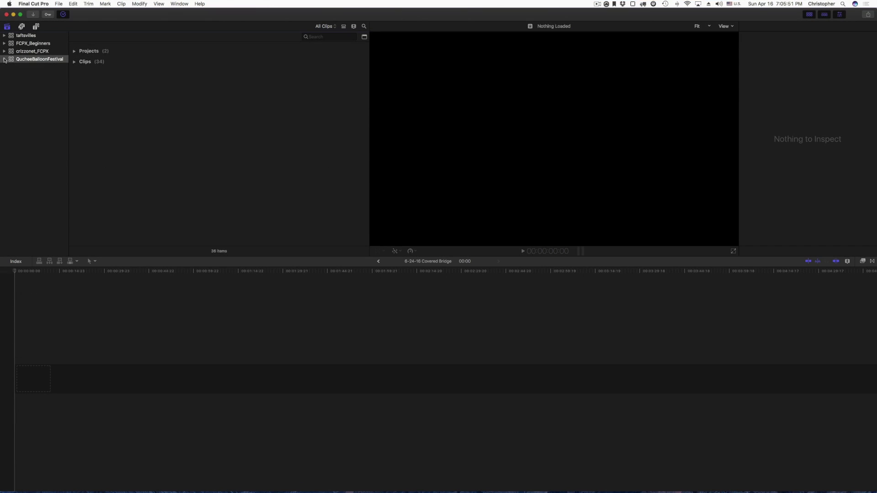
Step: Expand FCPX_Beginners and view its 4-16-17 event and Advanced, Plug-ins and Tuts collections
{"action": "left_click", "coordinate": [24, 44]}
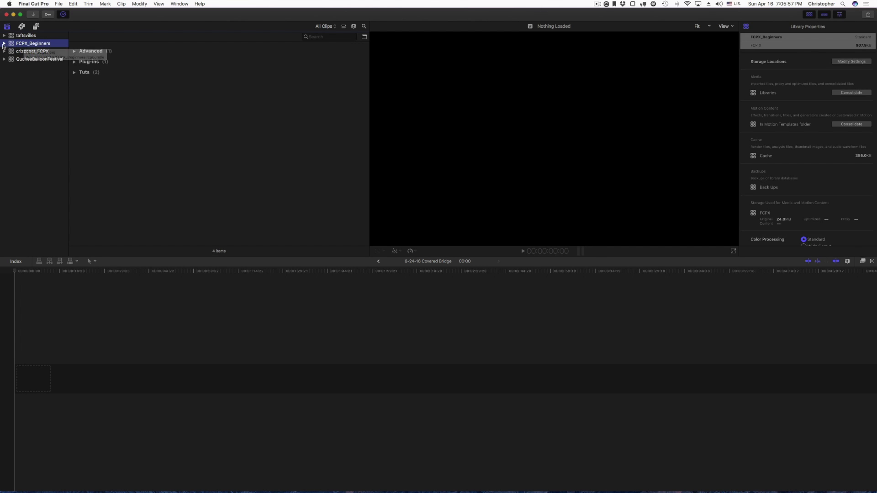
{"action": "left_click", "coordinate": [4, 44]}
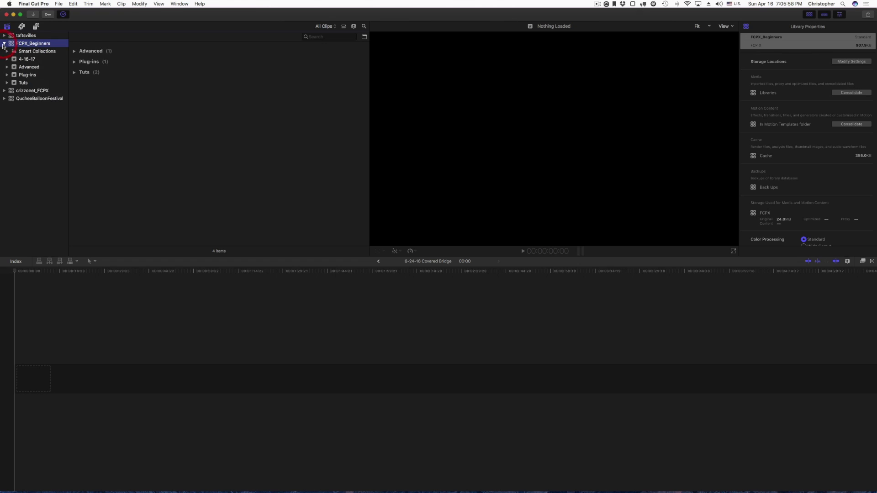
{"action": "left_click", "coordinate": [26, 60]}
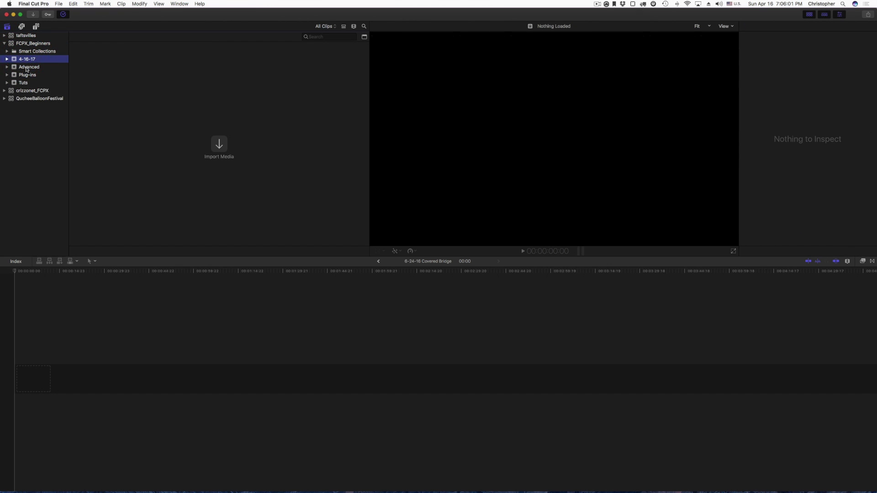
{"action": "left_click", "coordinate": [25, 67]}
{"action": "left_click", "coordinate": [25, 74]}
{"action": "left_click", "coordinate": [23, 83]}
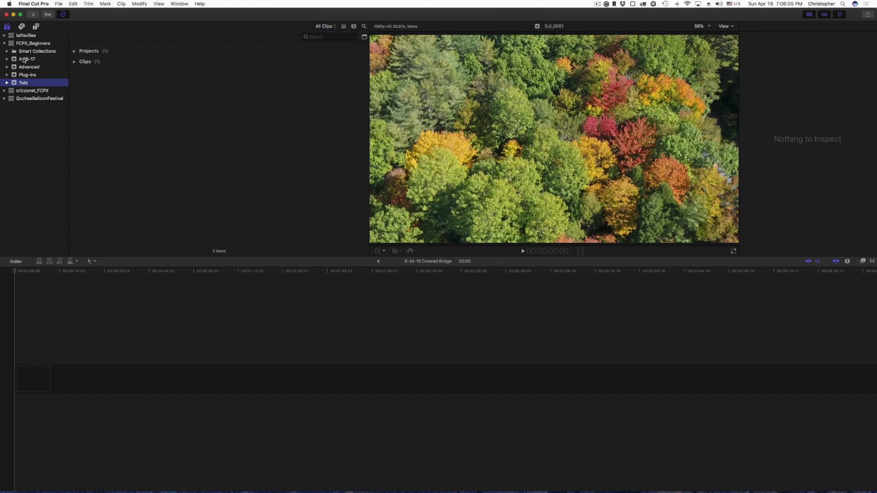
{"action": "left_click", "coordinate": [24, 60]}
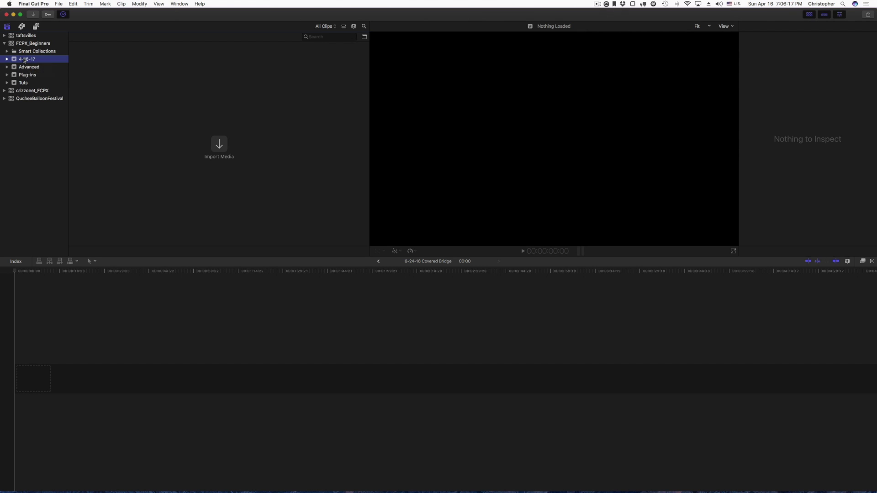
Step: Show FCPX_Beginners' smart collections, then collapse the library
{"action": "left_click", "coordinate": [20, 54]}
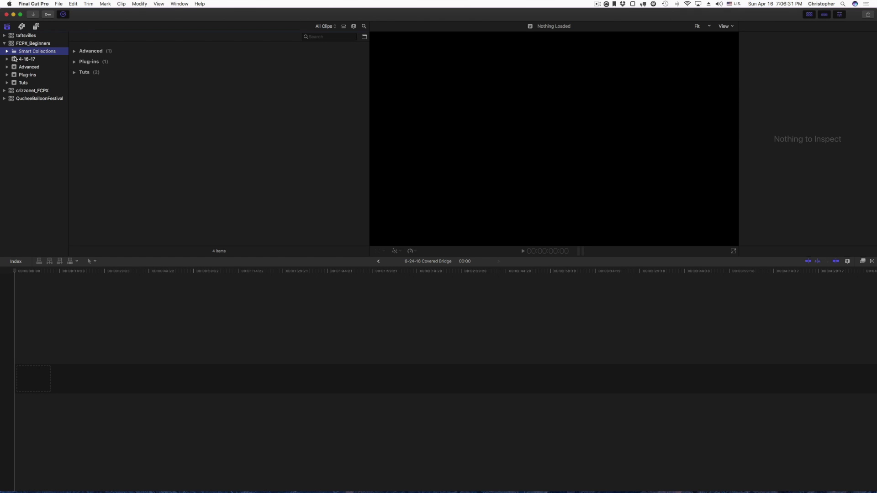
{"action": "left_click", "coordinate": [4, 44]}
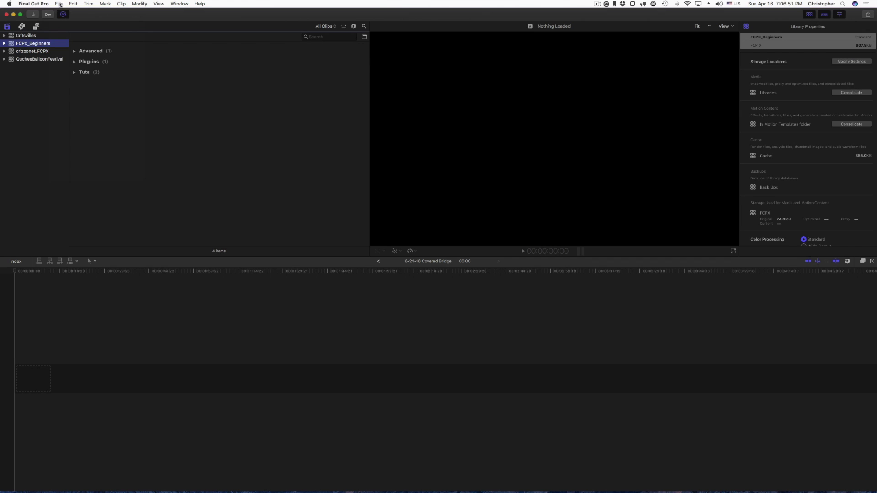
{"action": "left_click", "coordinate": [59, 4]}
Step: Start a new library and choose the FCP X drive as its save location
{"action": "mouse_move", "coordinate": [61, 12]}
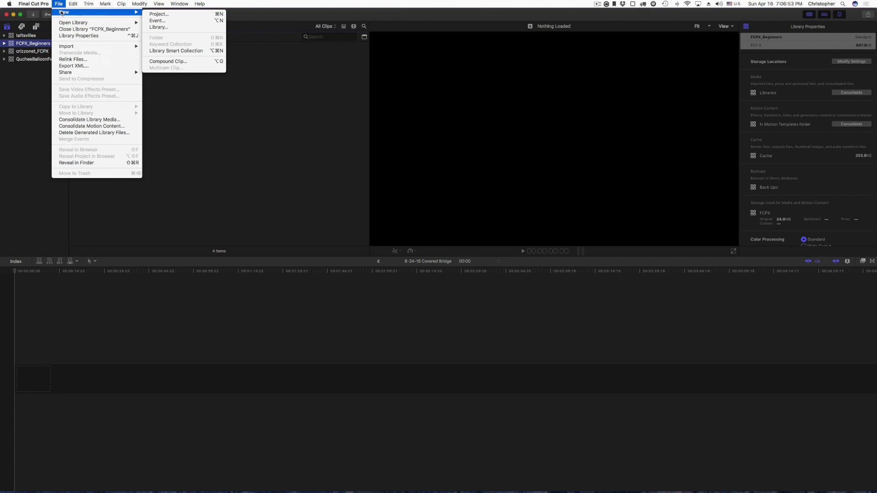
{"action": "left_click", "coordinate": [159, 27]}
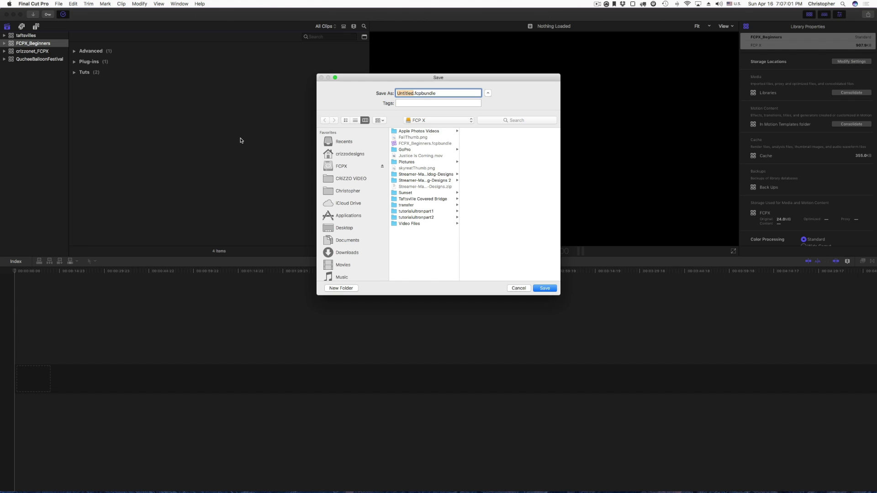
{"action": "scroll", "coordinate": [346, 205], "scroll_direction": "down", "scroll_amount": 5}
{"action": "left_click", "coordinate": [346, 205]}
{"action": "scroll", "coordinate": [347, 182], "scroll_direction": "down", "scroll_amount": 1}
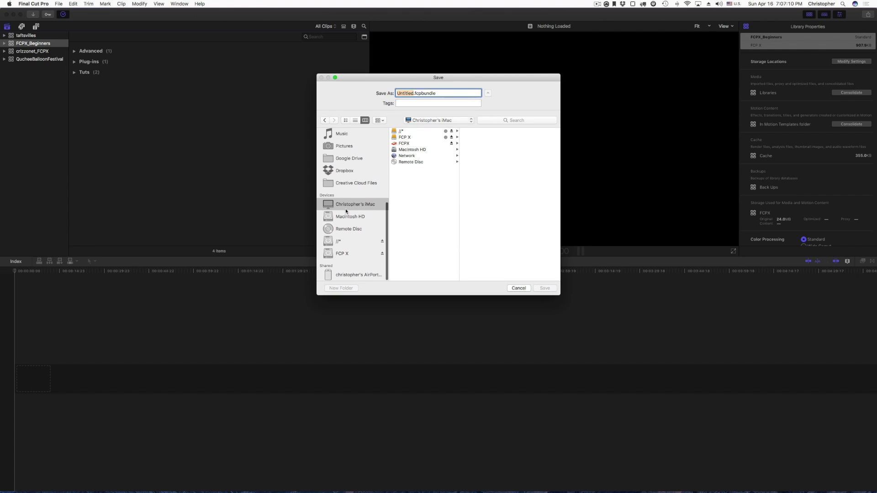
{"action": "left_click", "coordinate": [342, 218]}
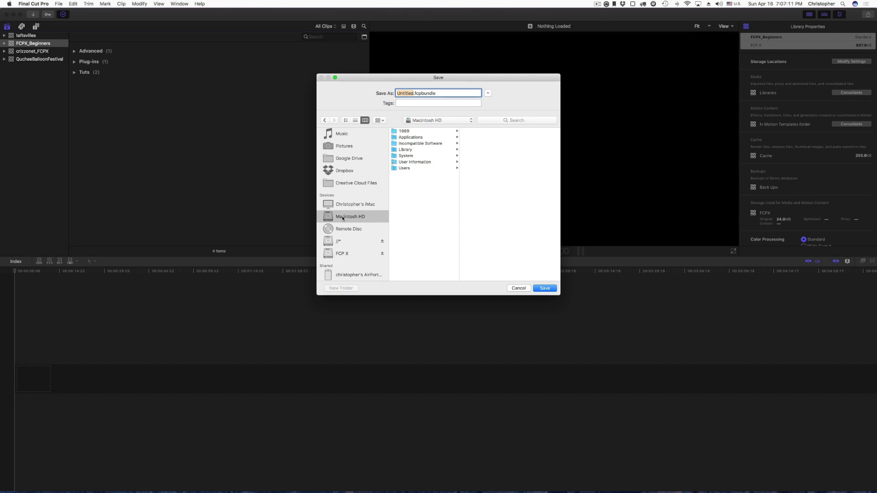
{"action": "left_click", "coordinate": [338, 242]}
{"action": "left_click", "coordinate": [337, 254]}
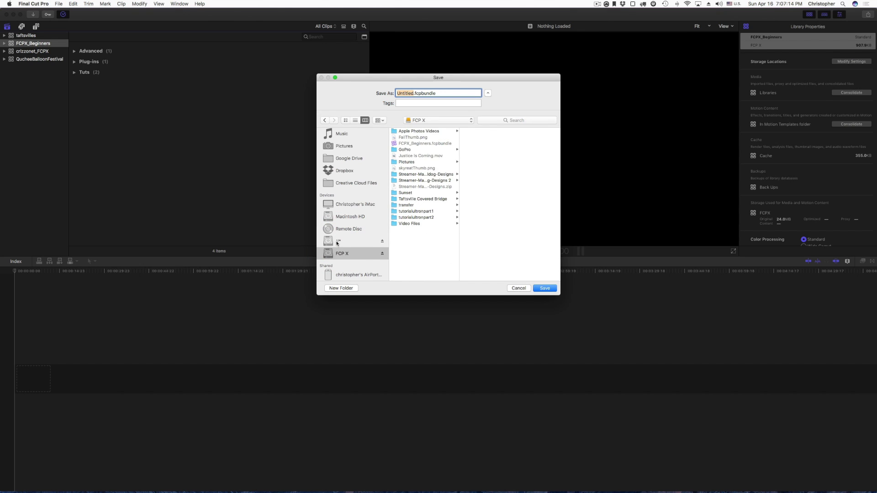
{"action": "left_click", "coordinate": [339, 243]}
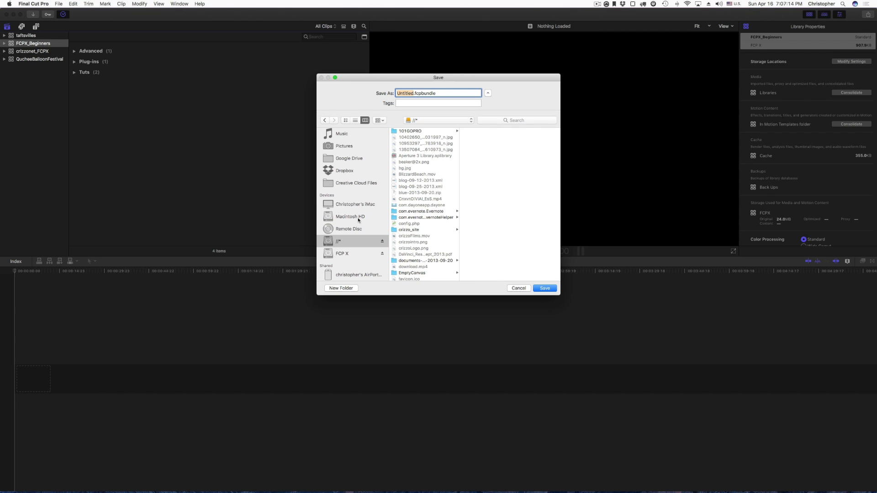
{"action": "left_click", "coordinate": [342, 254]}
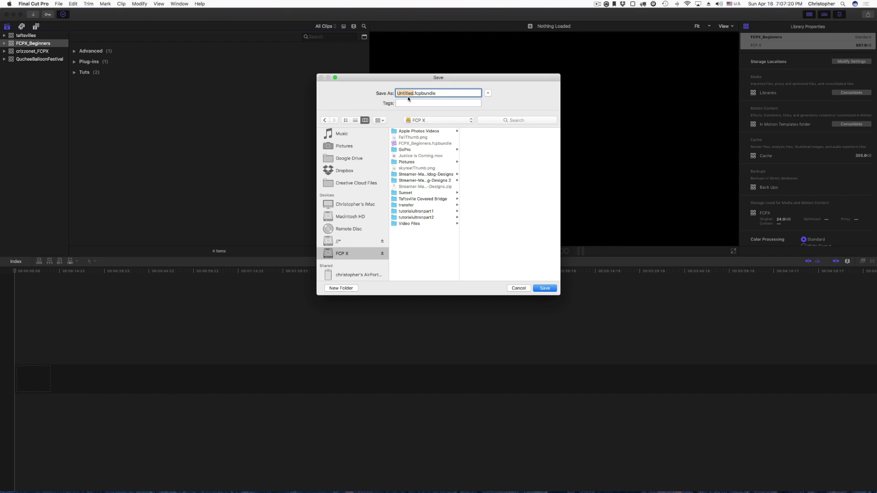
Step: Name the library 'demo', tag it youtube, and save it
{"action": "type", "text": "demo"}
{"action": "left_click", "coordinate": [421, 238]}
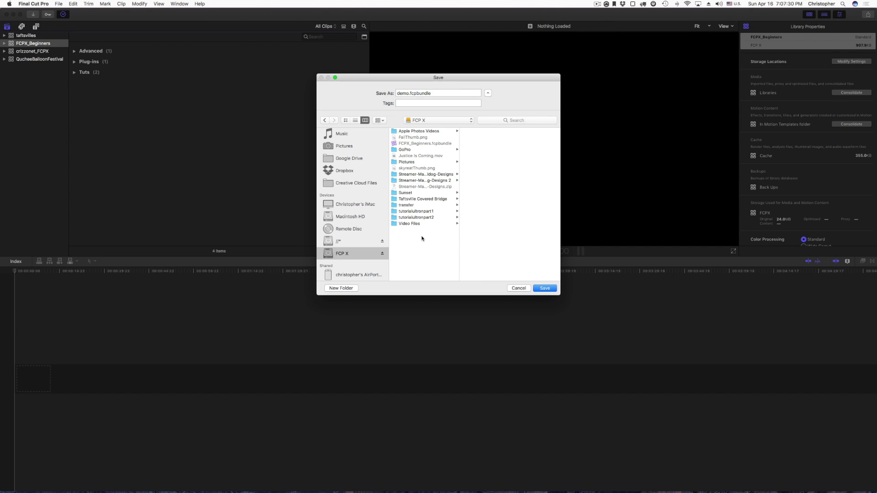
{"action": "left_click", "coordinate": [406, 104]}
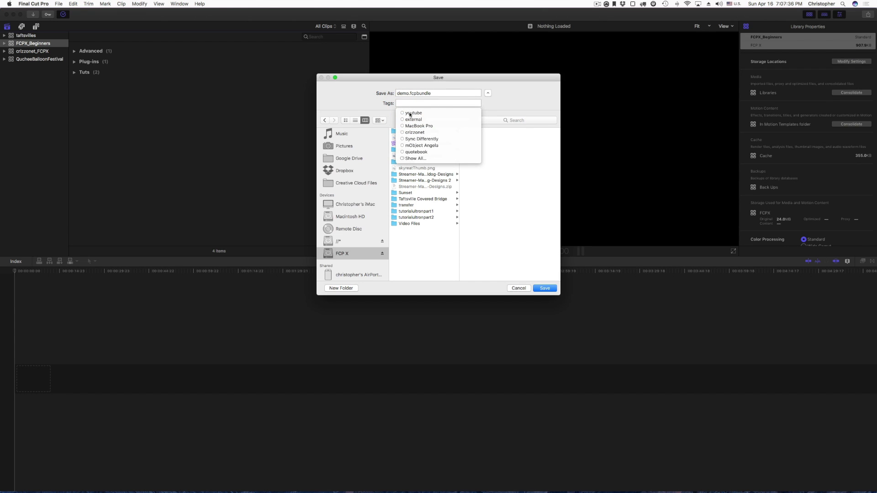
{"action": "left_click", "coordinate": [410, 113]}
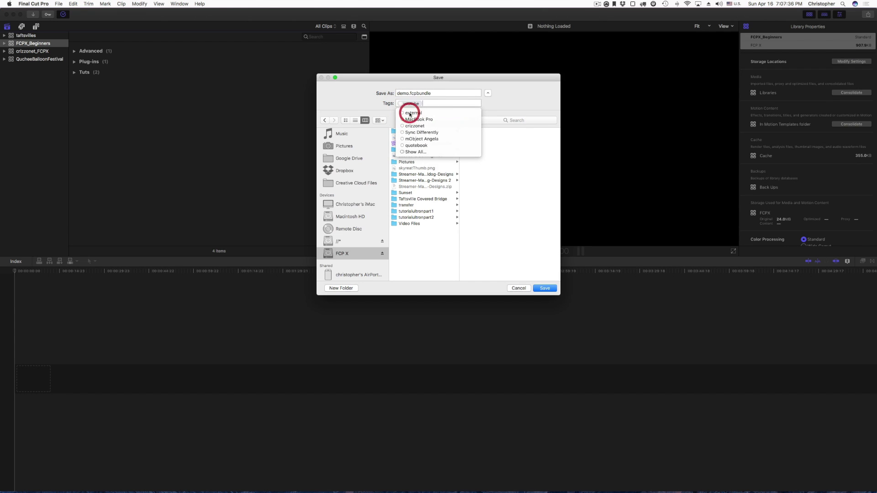
{"action": "left_click", "coordinate": [413, 253]}
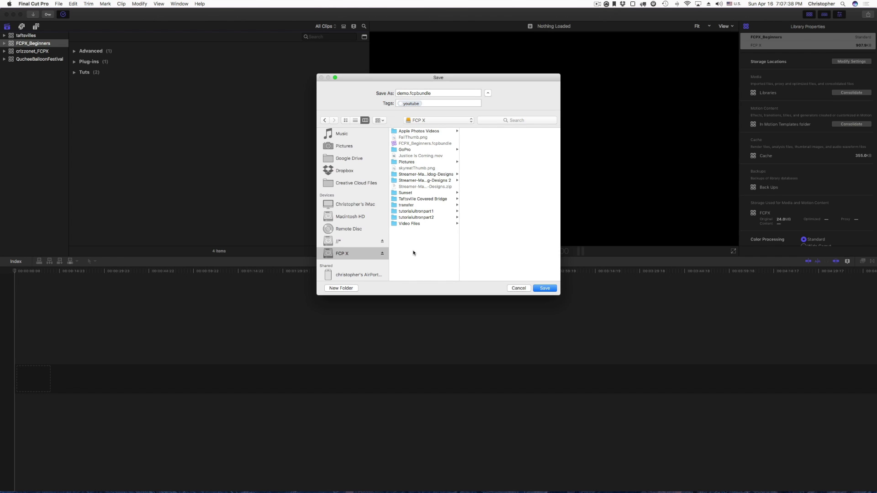
{"action": "left_click", "coordinate": [545, 288]}
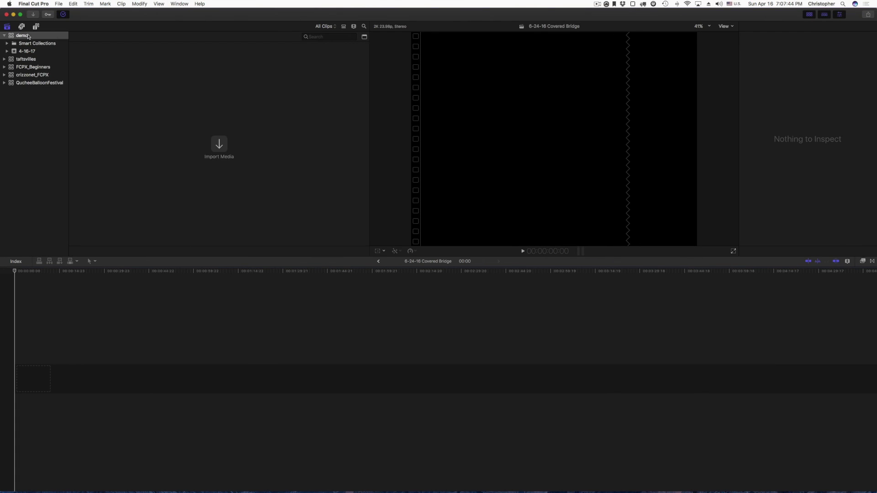
Step: Start a new event named 'demo event' placed in the demo library
{"action": "left_click", "coordinate": [27, 37]}
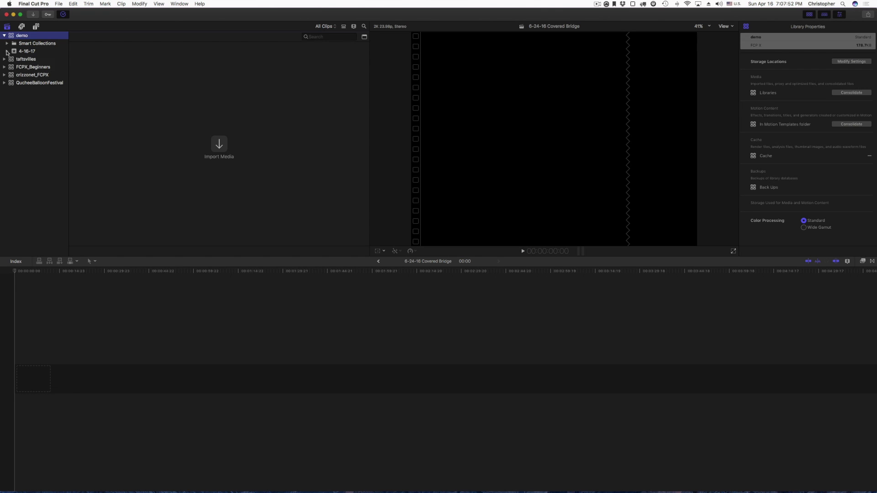
{"action": "left_click", "coordinate": [58, 4]}
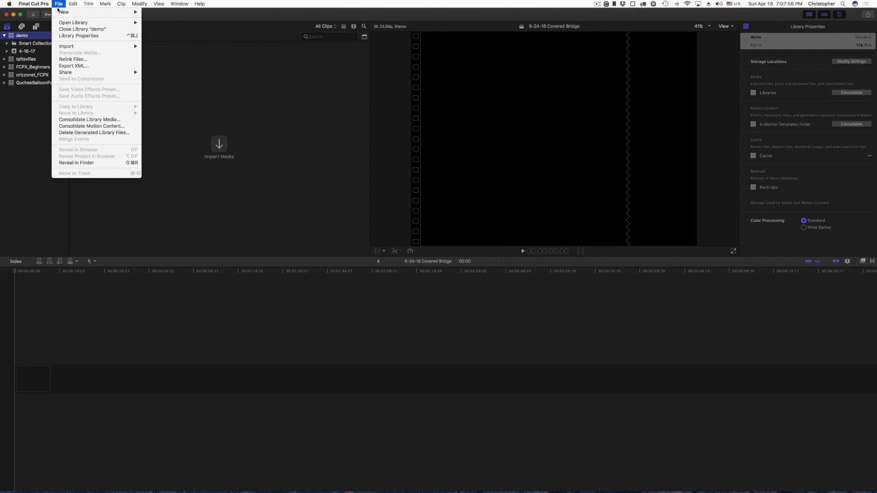
{"action": "mouse_move", "coordinate": [134, 12]}
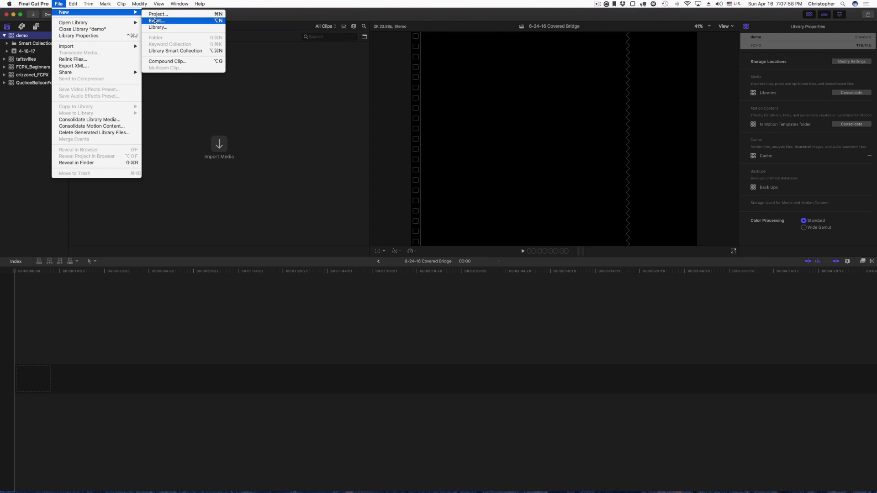
{"action": "left_click", "coordinate": [155, 21]}
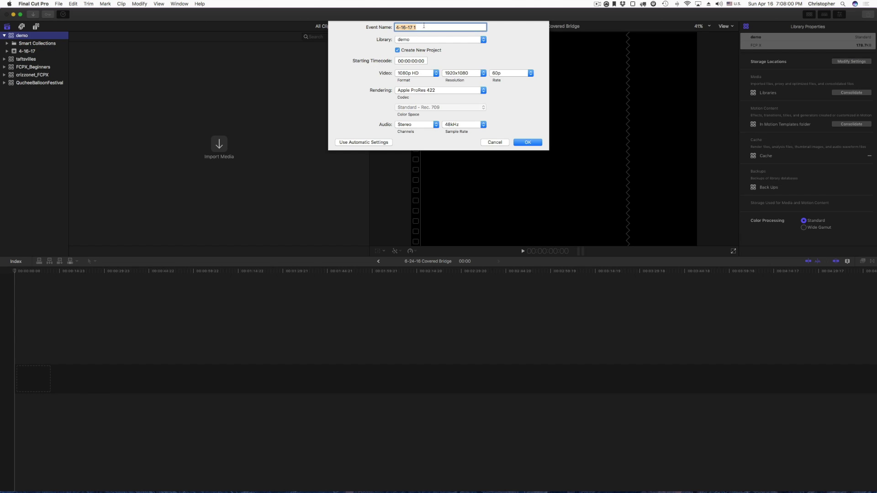
{"action": "type", "text": "demo event"}
{"action": "left_click", "coordinate": [478, 43]}
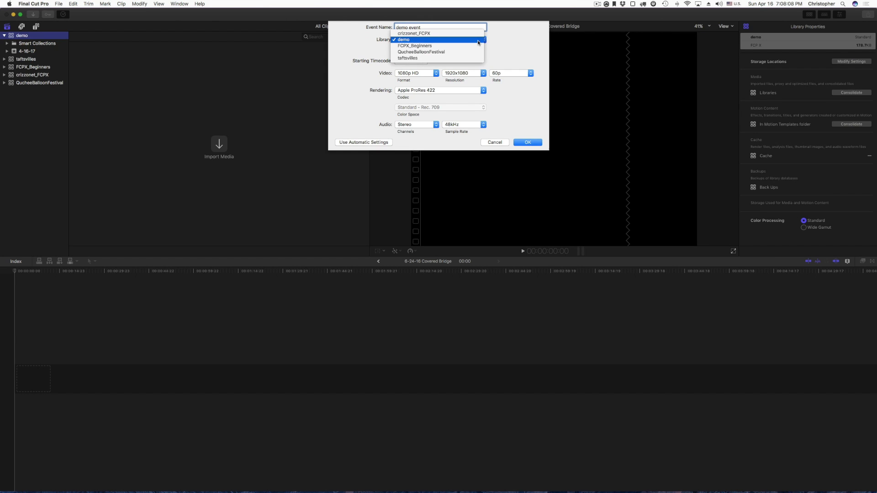
{"action": "left_click", "coordinate": [503, 41]}
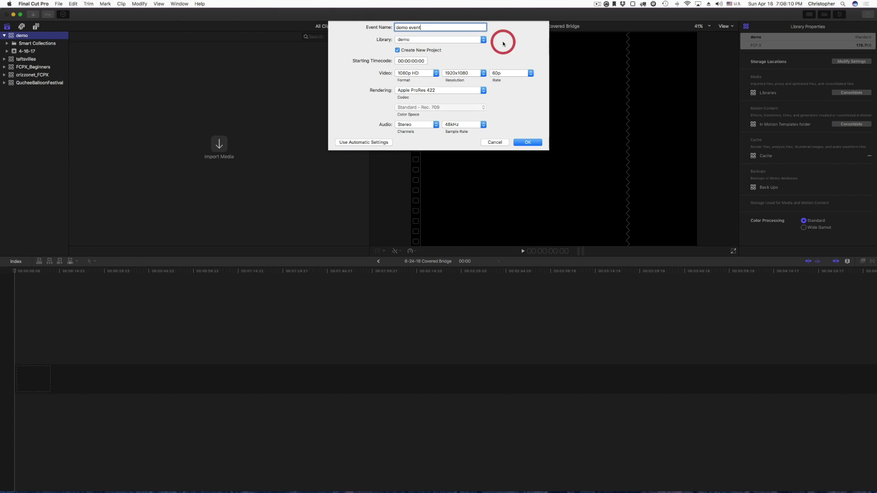
Step: Keep a new project at 1080p HD, Apple ProRes 422, stereo, 48kHz, and create the event
{"action": "left_click", "coordinate": [397, 50]}
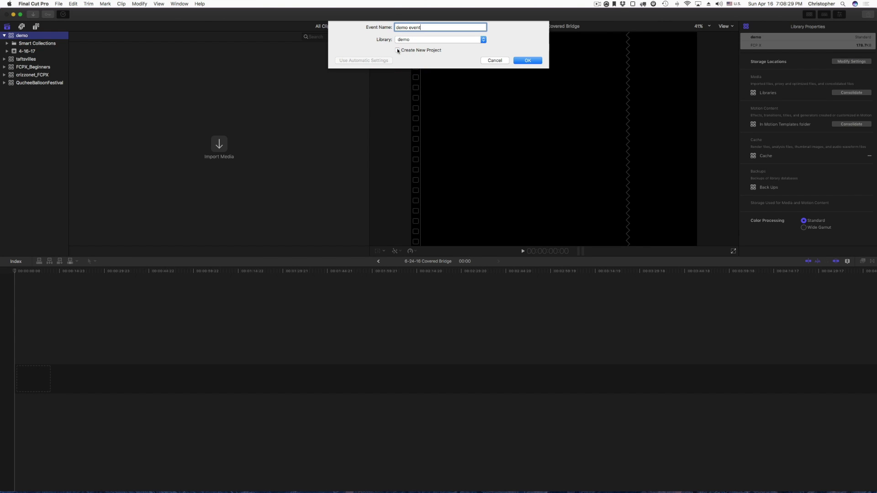
{"action": "left_click", "coordinate": [397, 51]}
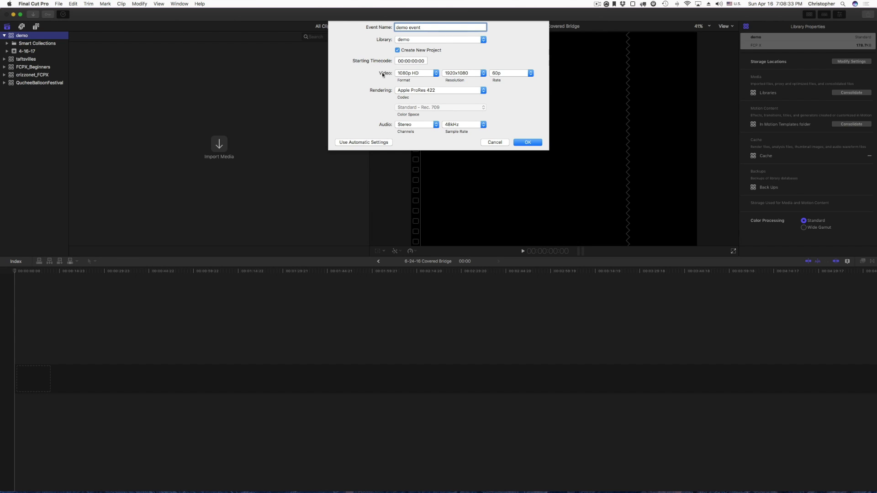
{"action": "left_click", "coordinate": [417, 74]}
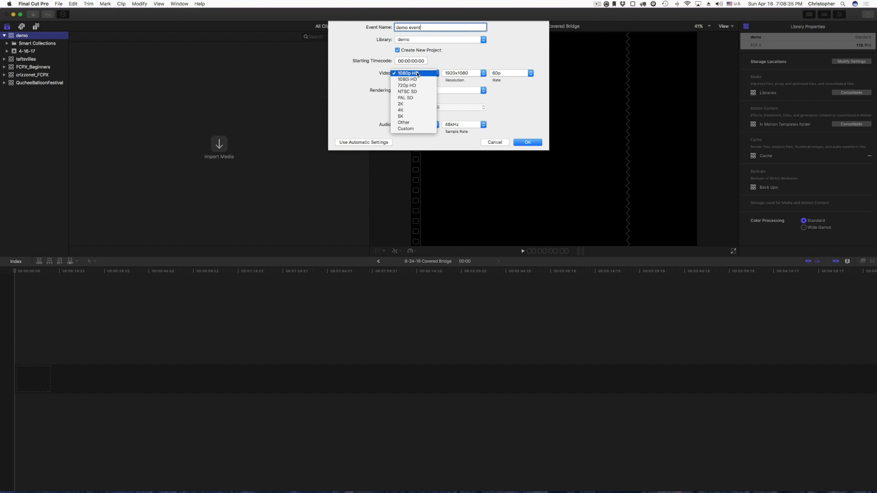
{"action": "left_click", "coordinate": [484, 59]}
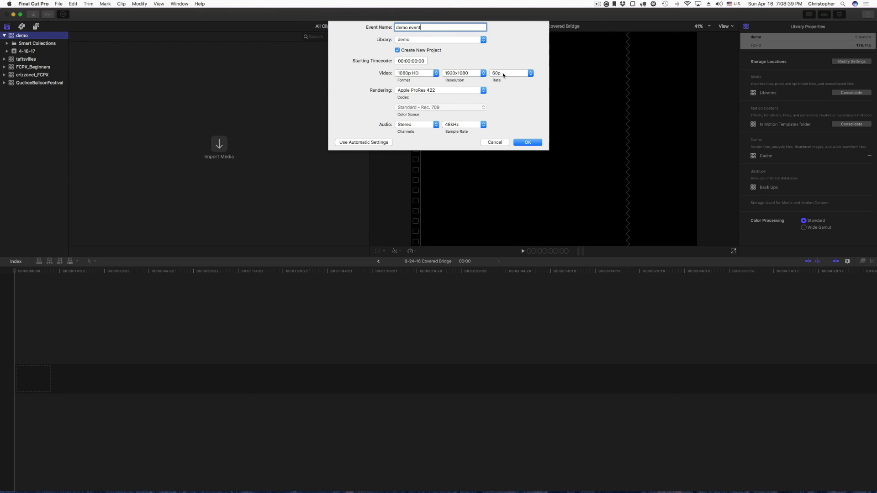
{"action": "left_click", "coordinate": [426, 90]}
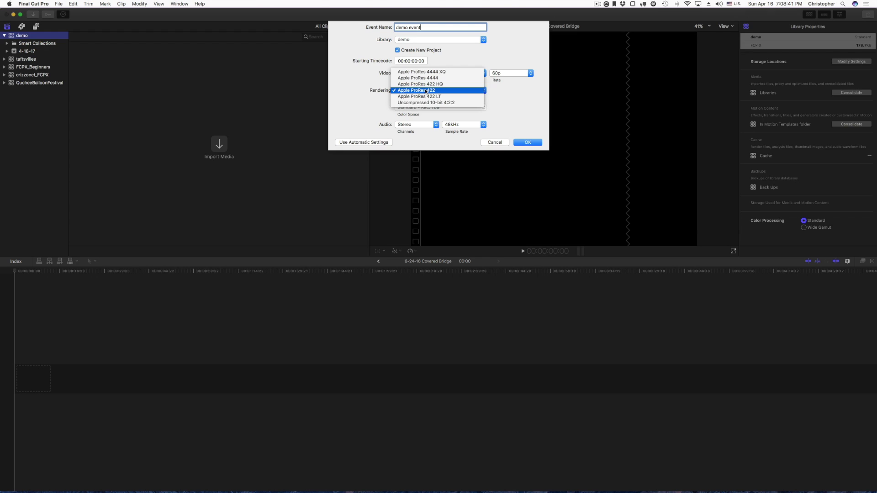
{"action": "left_click", "coordinate": [514, 97]}
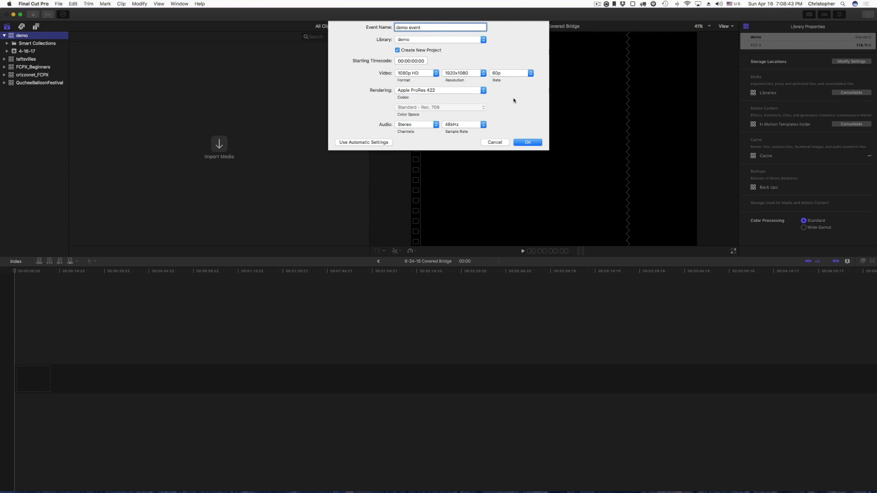
{"action": "left_click", "coordinate": [407, 126]}
{"action": "left_click", "coordinate": [407, 127]}
{"action": "left_click", "coordinate": [460, 125]}
{"action": "left_click", "coordinate": [500, 127]}
{"action": "left_click", "coordinate": [521, 142]}
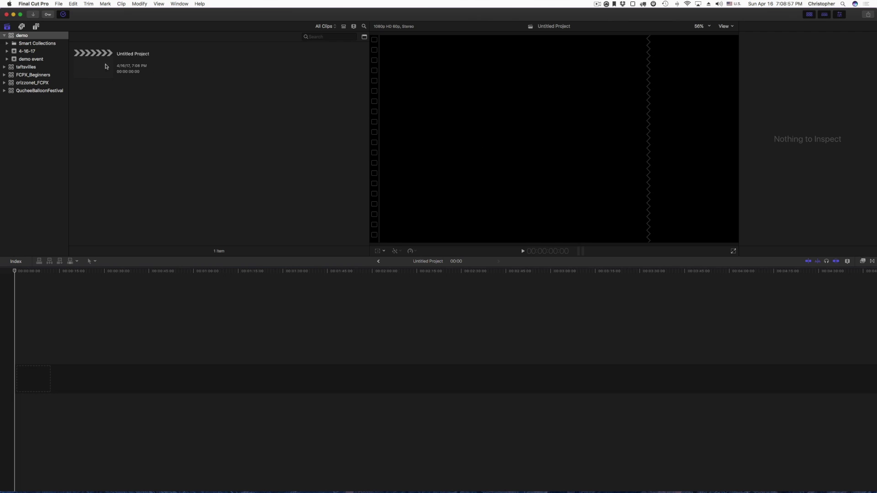
Step: Rename demo event's Untitled Project to 'demo project' and select it
{"action": "left_click", "coordinate": [7, 60]}
{"action": "left_click", "coordinate": [24, 59]}
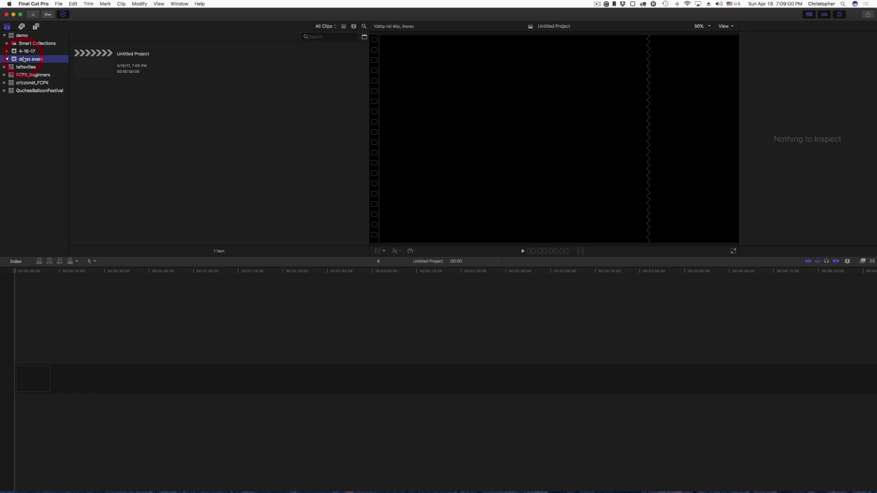
{"action": "left_click", "coordinate": [132, 54]}
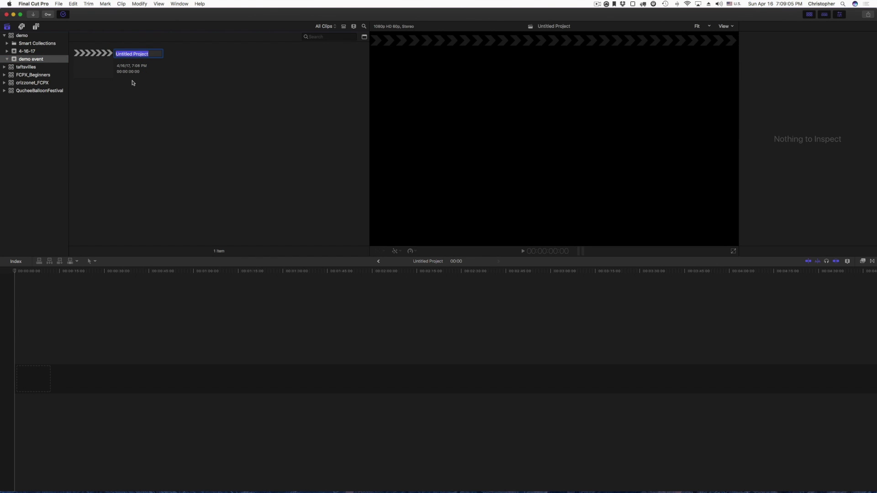
{"action": "type", "text": "dwmo"}
{"action": "key", "text": "BackSpace"}
{"action": "key", "text": "BackSpace"}
{"action": "type", "text": "emo p"}
{"action": "key", "text": "Return"}
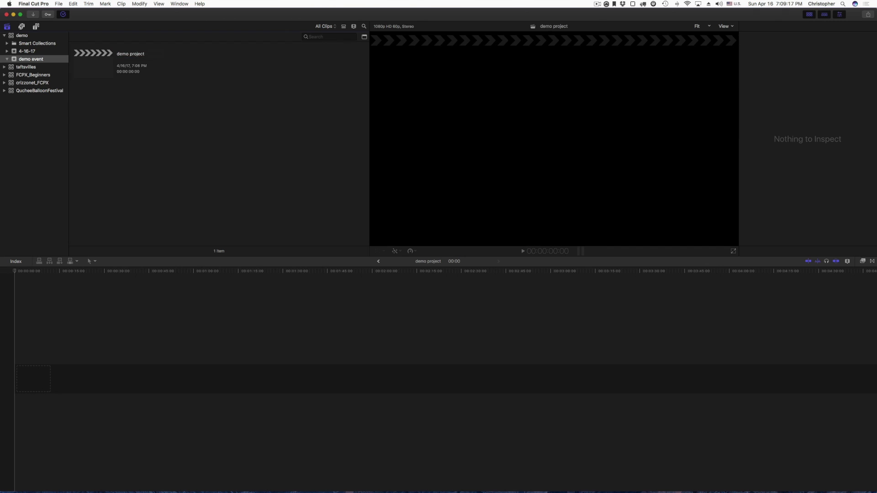
{"action": "left_click", "coordinate": [102, 73]}
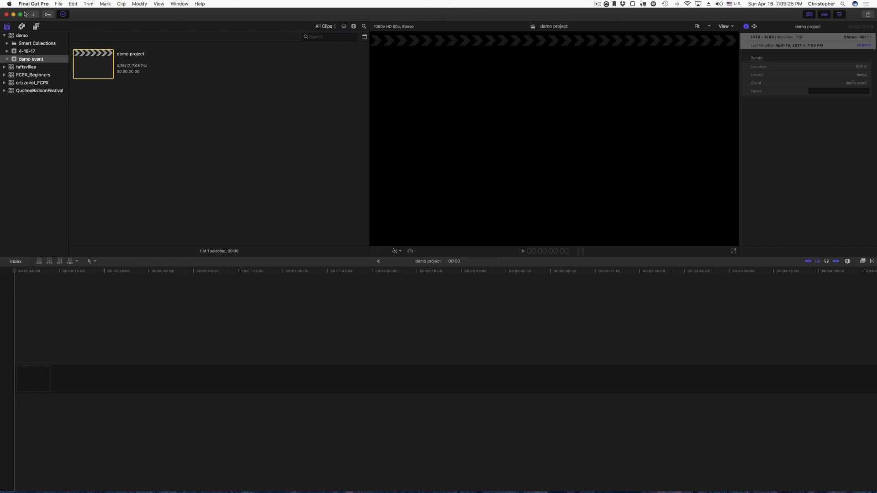
Step: Bring up the Media Import window via File > Import > Media
{"action": "left_click", "coordinate": [59, 3]}
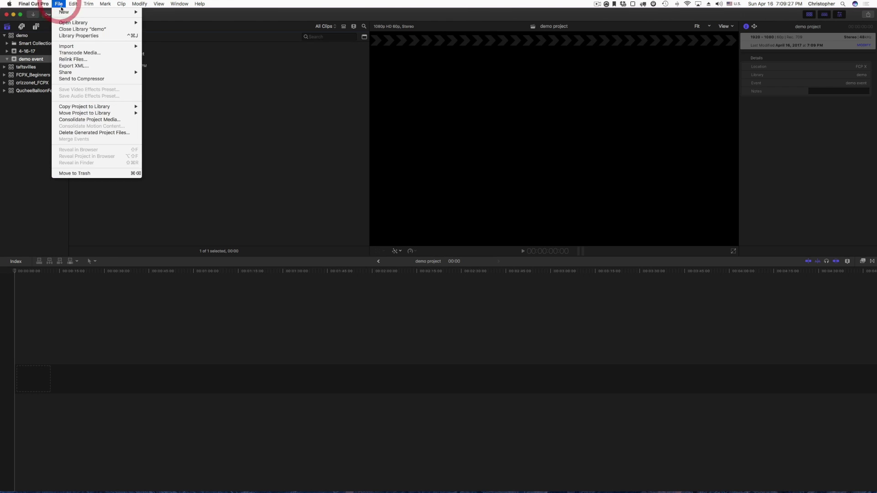
{"action": "mouse_move", "coordinate": [68, 46]}
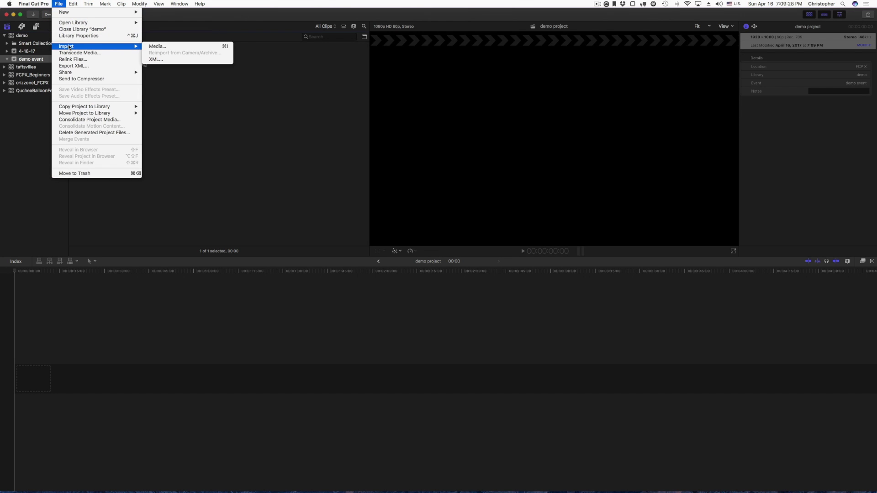
{"action": "left_click", "coordinate": [160, 47]}
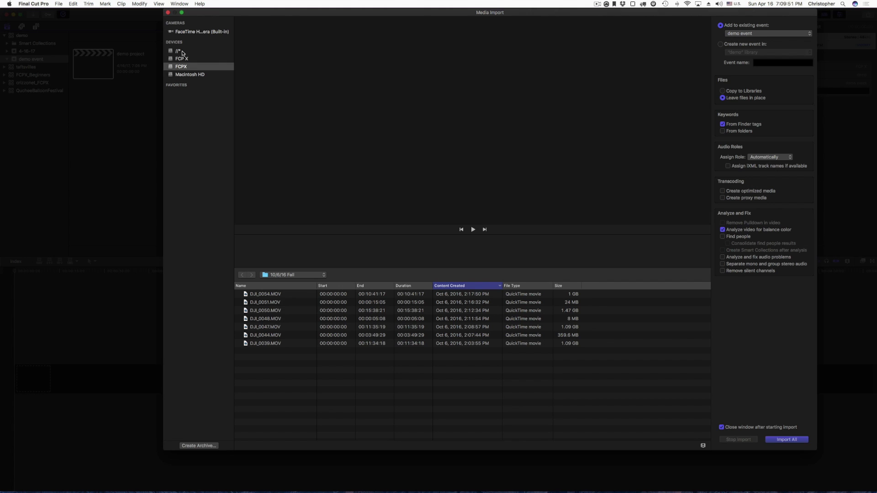
Step: Browse the FCPX drive to videos to edit > ballon and preview DJI_0055.MOV
{"action": "left_click", "coordinate": [278, 276]}
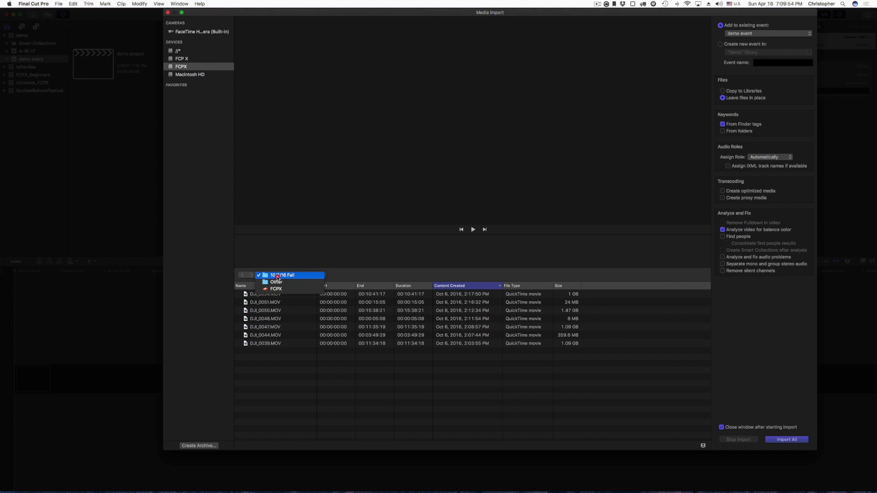
{"action": "left_click", "coordinate": [345, 279]}
{"action": "left_click", "coordinate": [307, 275]}
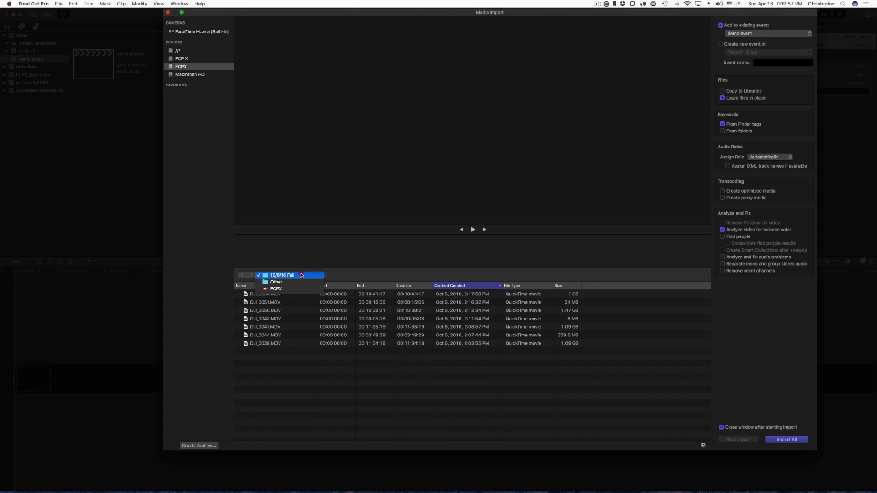
{"action": "left_click", "coordinate": [273, 290]}
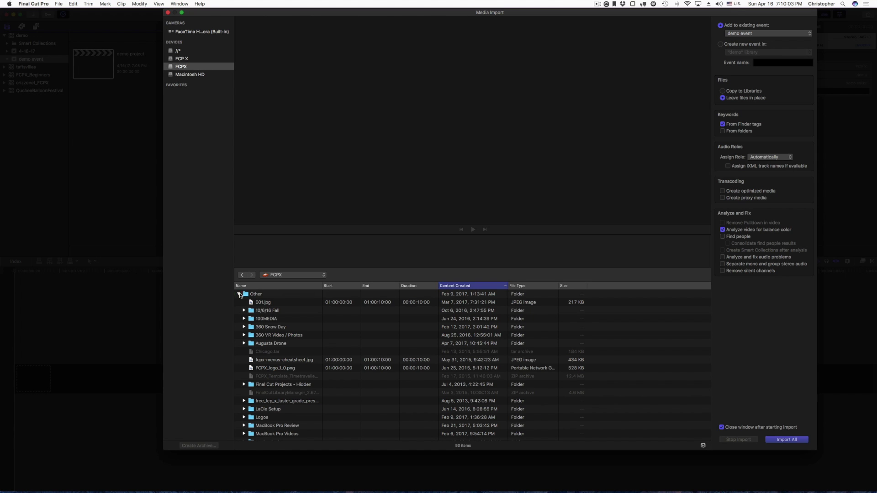
{"action": "left_click", "coordinate": [239, 294]}
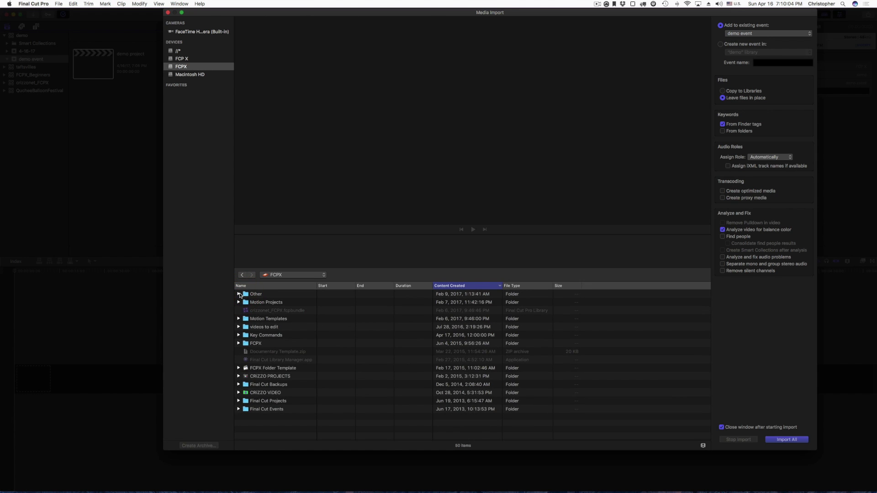
{"action": "left_click", "coordinate": [239, 327]}
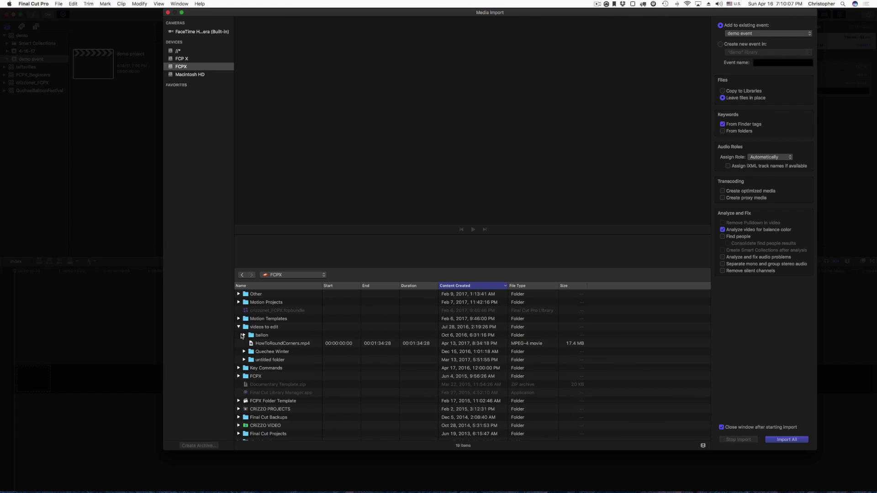
{"action": "double_click", "coordinate": [252, 336]}
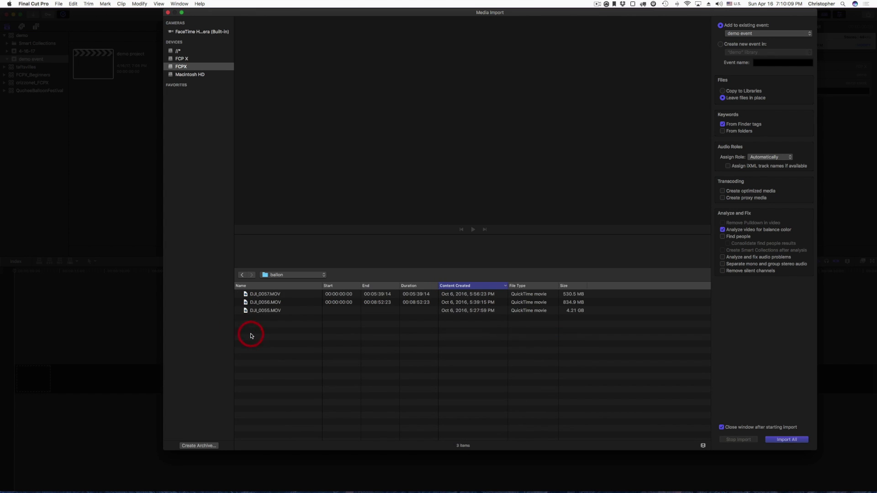
{"action": "left_click", "coordinate": [267, 311]}
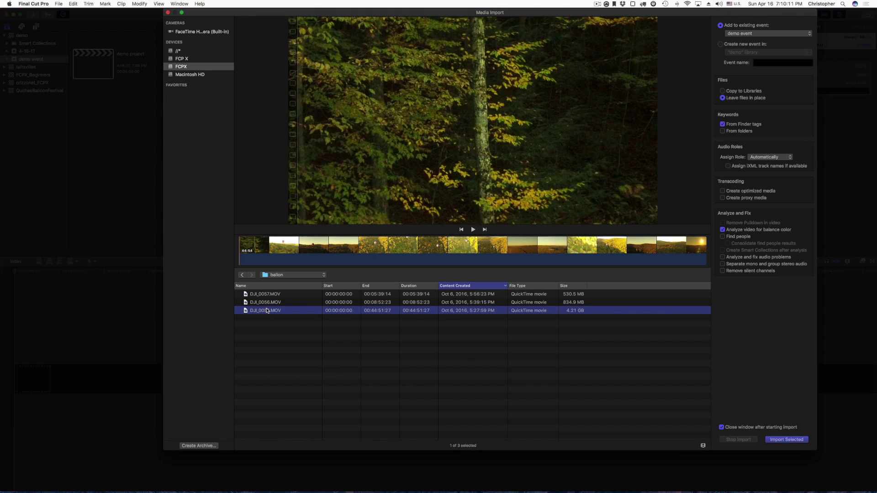
Step: Preview the DJI_0056, DJI_0057 and DJI_0055 drone clips
{"action": "left_click", "coordinate": [266, 302]}
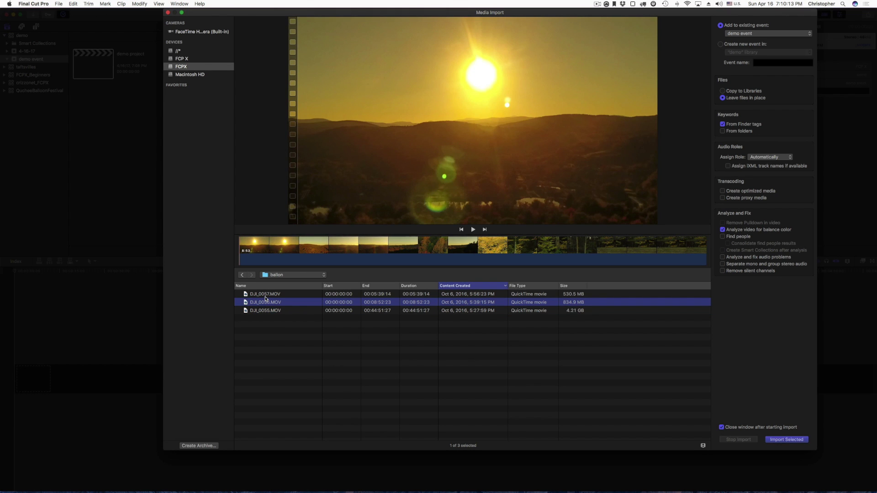
{"action": "left_click", "coordinate": [266, 296]}
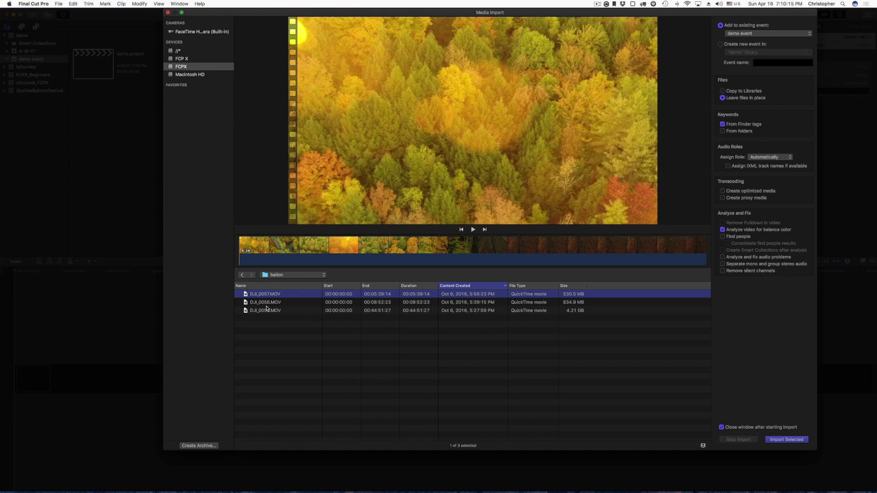
{"action": "left_click", "coordinate": [267, 309]}
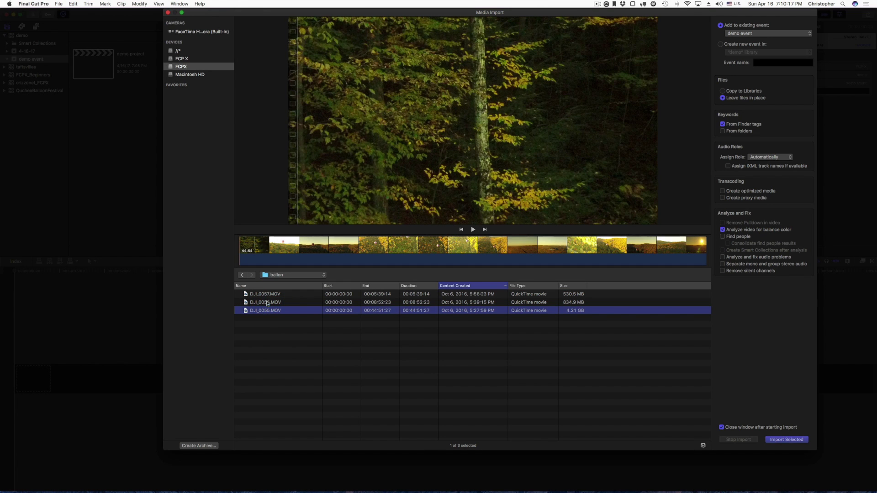
{"action": "left_click", "coordinate": [271, 295]}
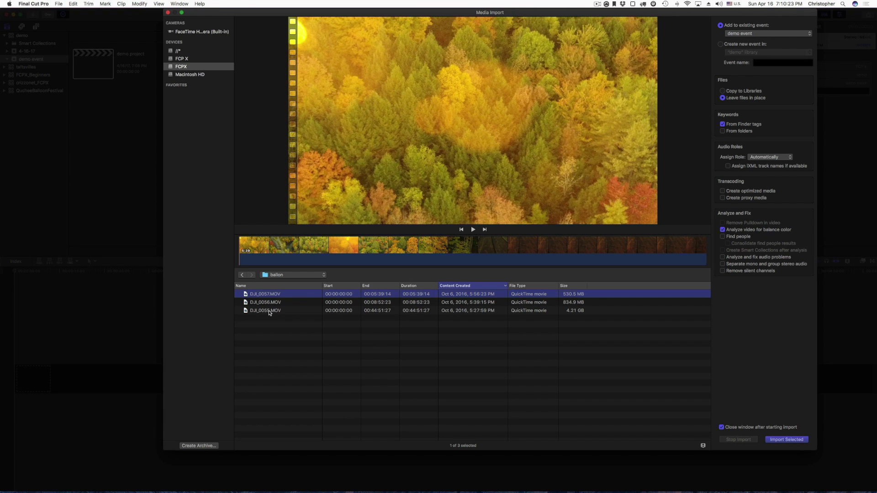
Step: Select all three DJI clips, DJI_0057 through DJI_0055, for import
{"action": "left_click", "coordinate": [269, 312], "text": "super"}
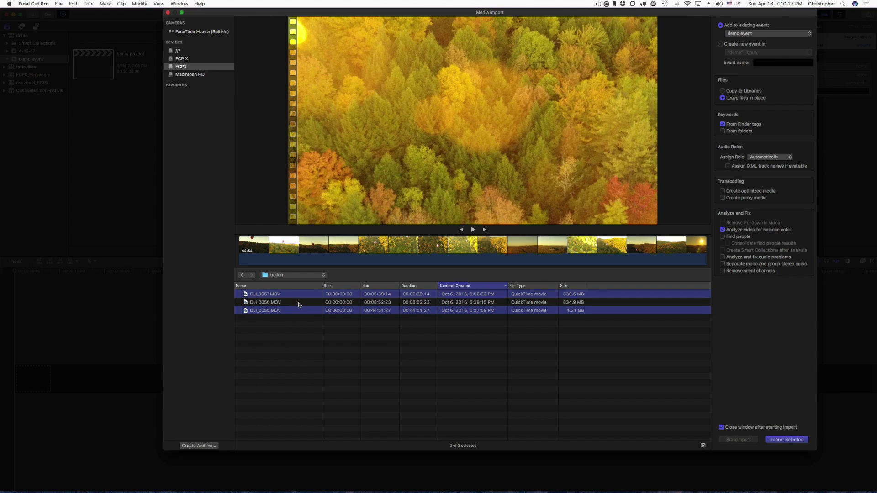
{"action": "left_click", "coordinate": [297, 331]}
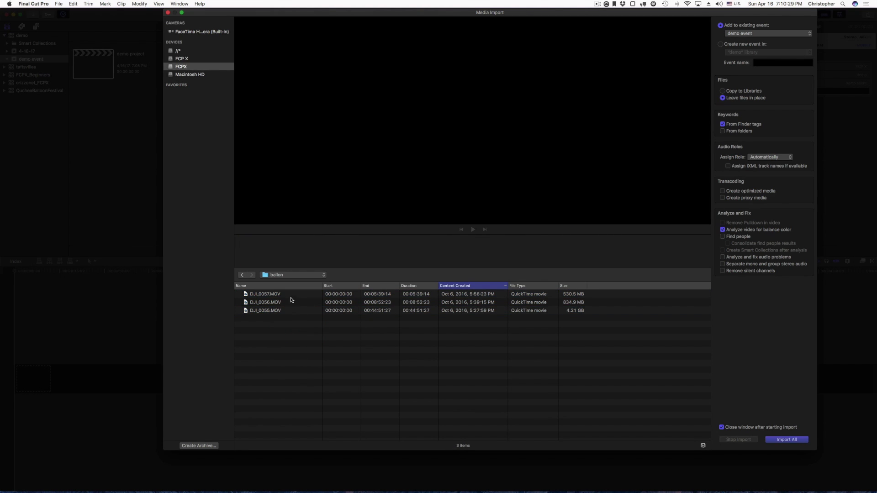
{"action": "left_click", "coordinate": [290, 297]}
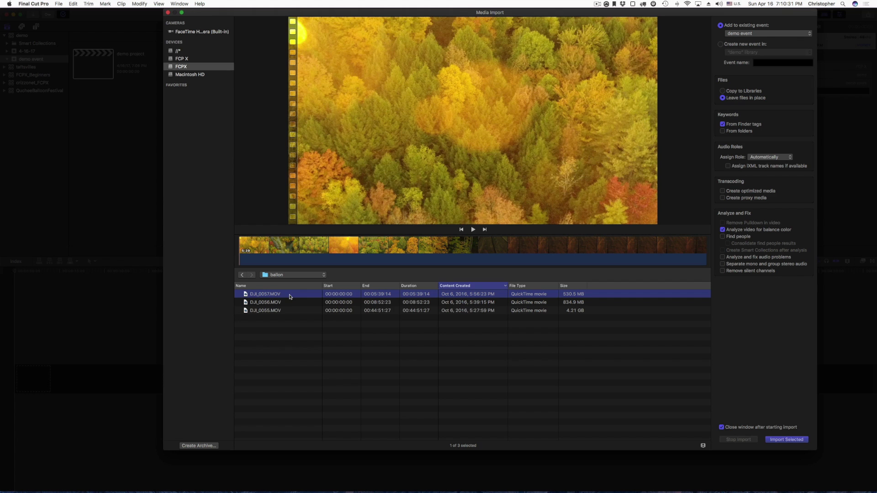
{"action": "left_click", "coordinate": [290, 313], "text": "shift"}
{"action": "left_click", "coordinate": [759, 34]}
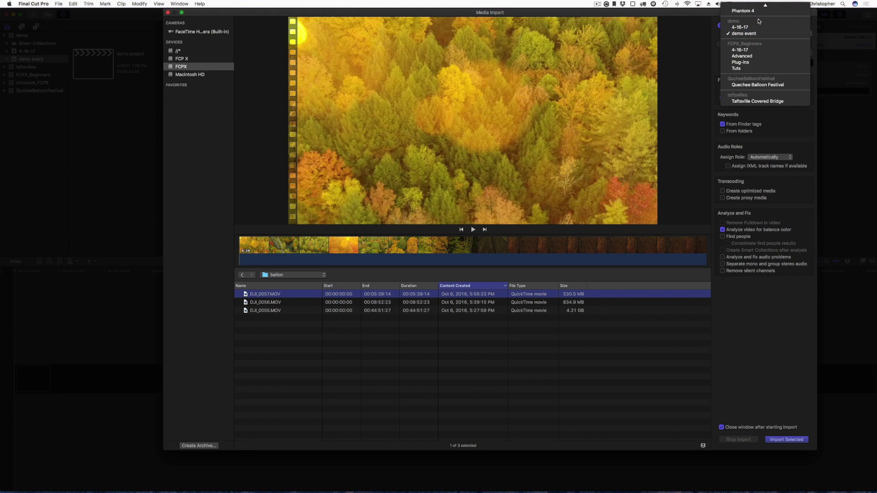
{"action": "left_click", "coordinate": [743, 35]}
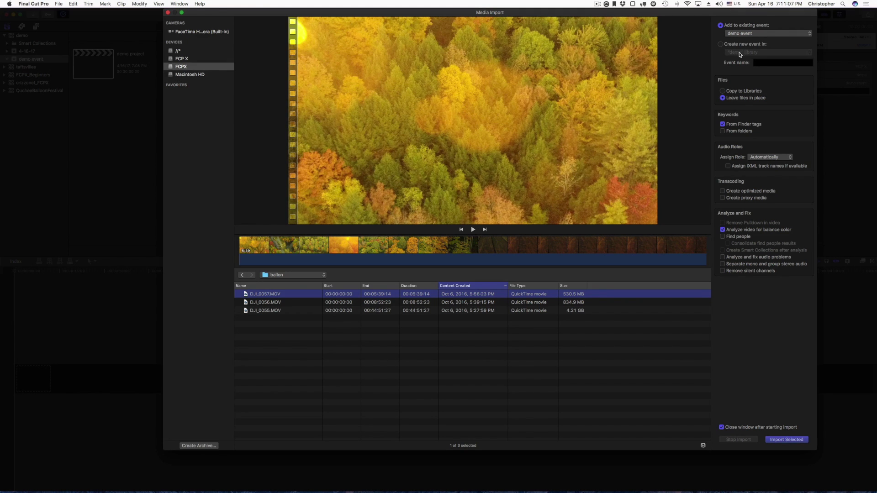
{"action": "left_click", "coordinate": [721, 44]}
{"action": "left_click", "coordinate": [737, 52]}
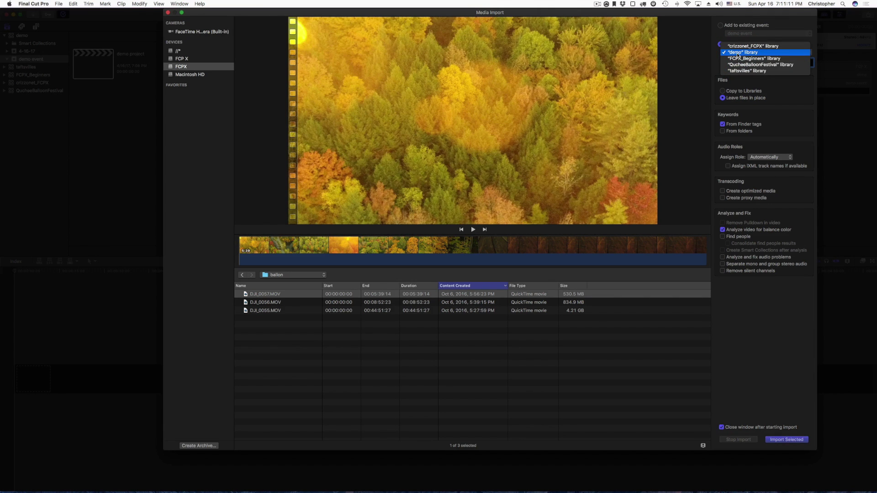
{"action": "left_click", "coordinate": [738, 53]}
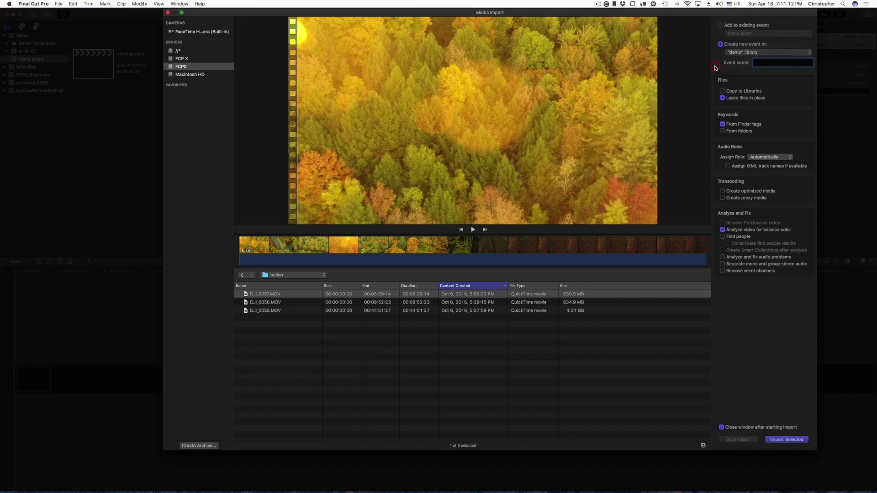
{"action": "left_click", "coordinate": [720, 26]}
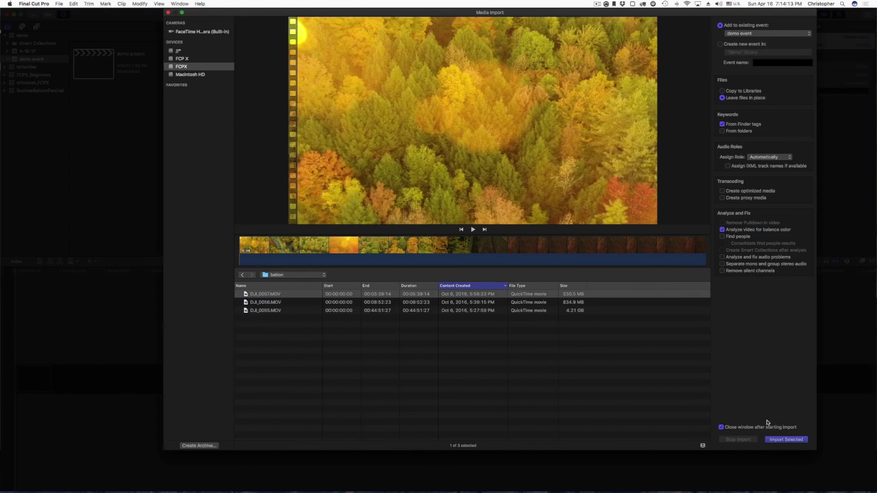
{"action": "left_click", "coordinate": [783, 440]}
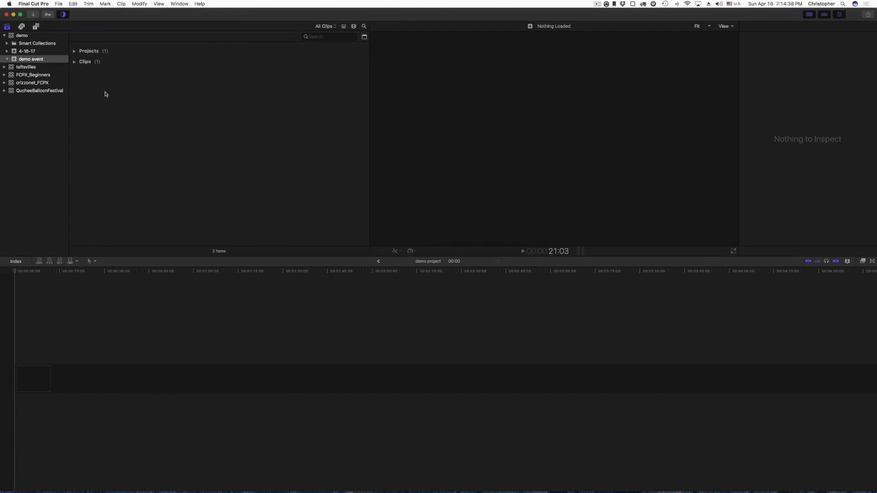
Step: Expand Clips and Projects, select the imported DJI_0057 clip, and open demo project
{"action": "left_click", "coordinate": [75, 61]}
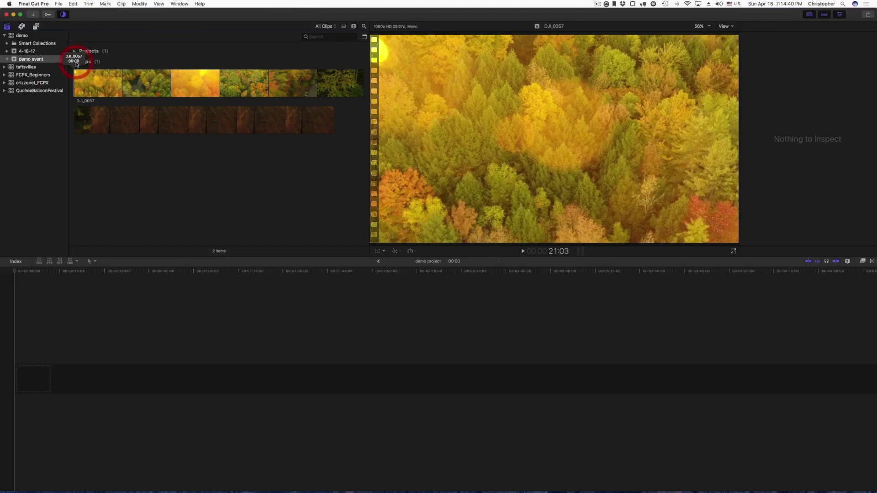
{"action": "left_click", "coordinate": [147, 83]}
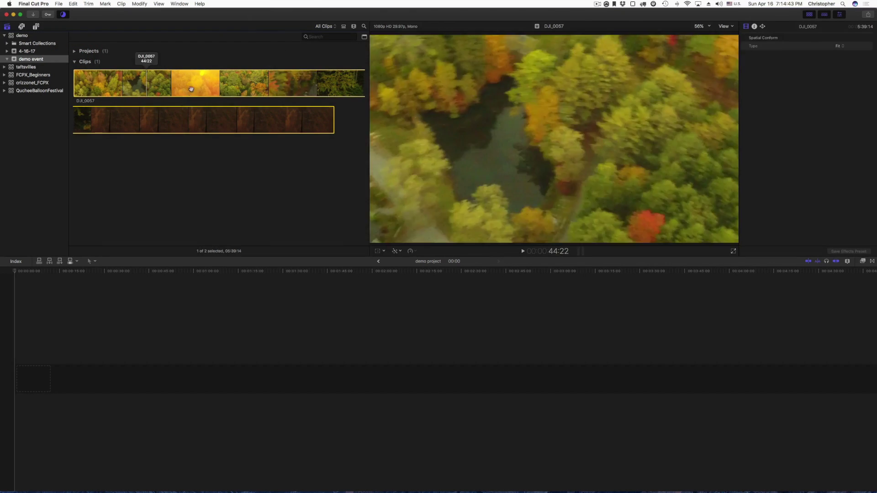
{"action": "left_click", "coordinate": [75, 51]}
{"action": "left_click", "coordinate": [97, 77]}
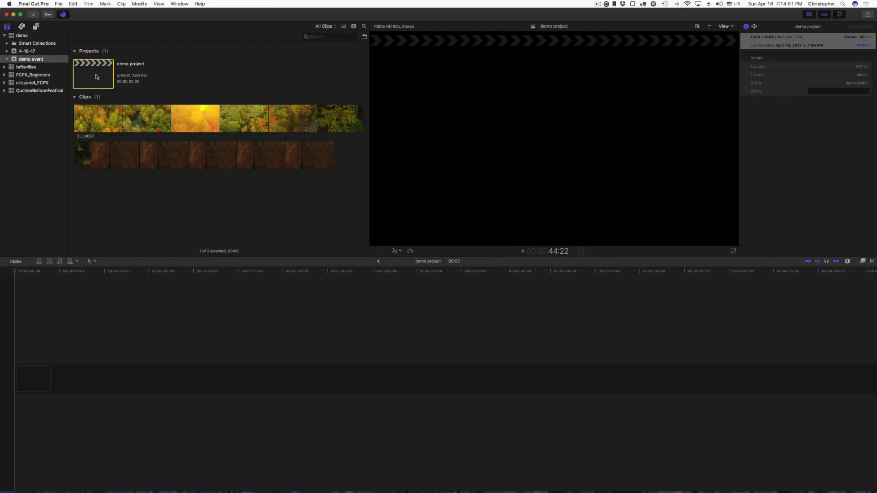
{"action": "double_click", "coordinate": [100, 77]}
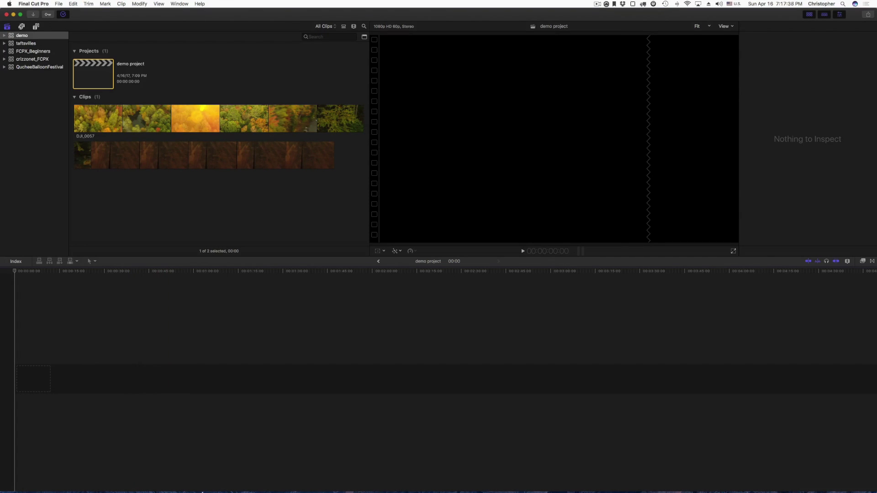
{"action": "mouse_move", "coordinate": [229, 488]}
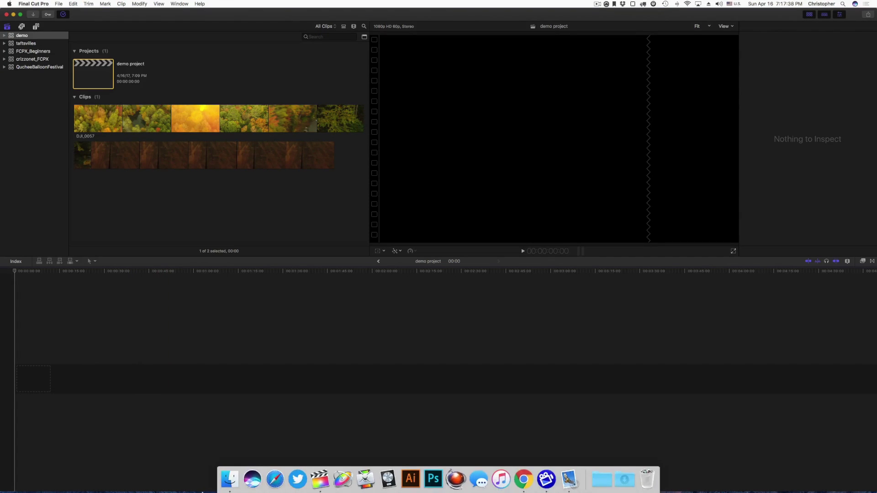
Step: In Finder's Movies folder, open the YouTube .fcpbundle library
{"action": "left_click", "coordinate": [230, 476]}
{"action": "scroll", "coordinate": [234, 145], "scroll_direction": "down", "scroll_amount": 2}
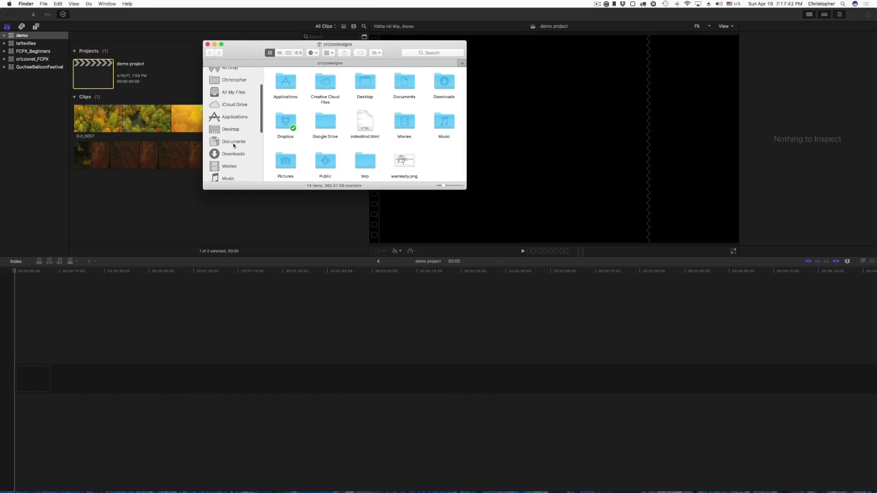
{"action": "scroll", "coordinate": [233, 146], "scroll_direction": "down", "scroll_amount": 5}
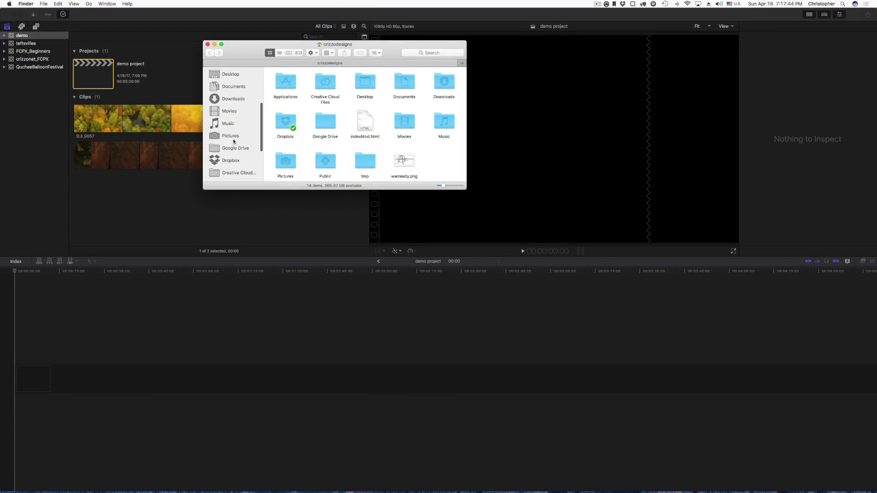
{"action": "left_click", "coordinate": [230, 111]}
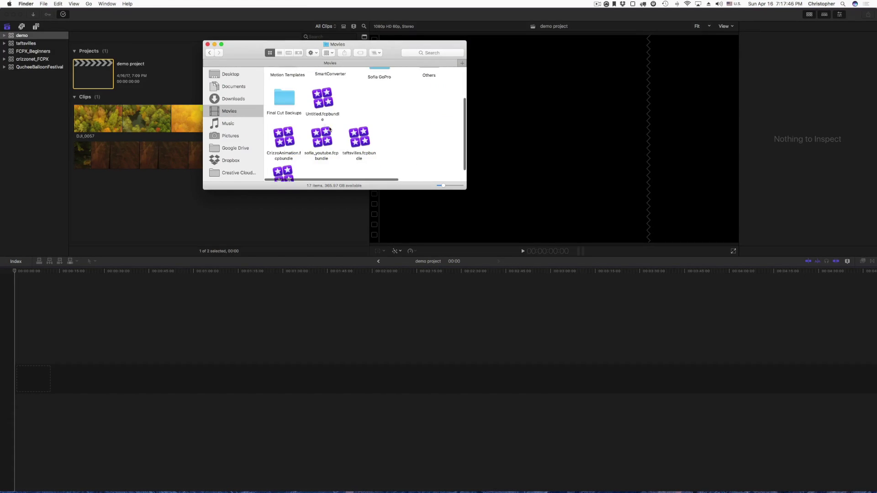
{"action": "scroll", "coordinate": [329, 129], "scroll_direction": "down", "scroll_amount": 2}
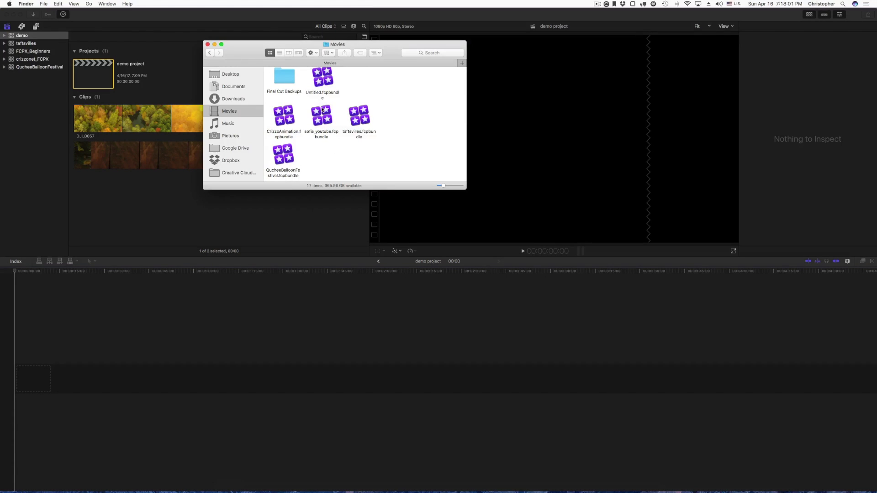
{"action": "left_click", "coordinate": [323, 110]}
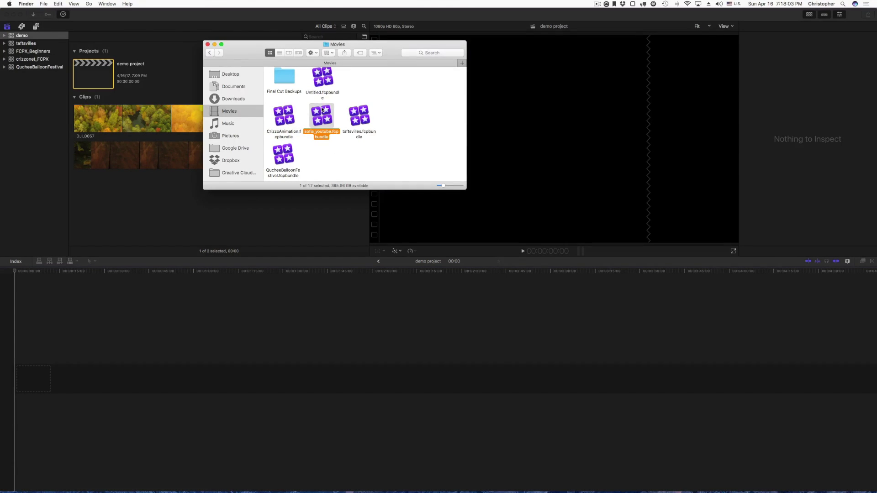
{"action": "double_click", "coordinate": [323, 110]}
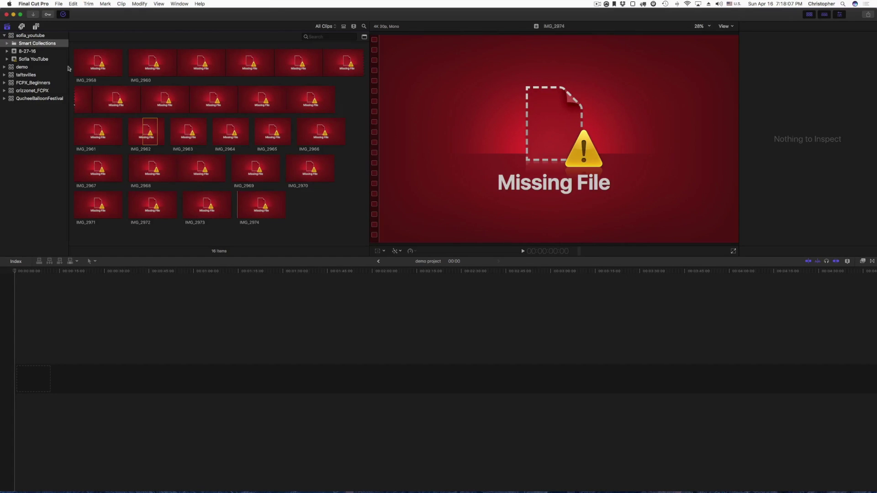
Step: Collapse the newly opened YouTube library and select the demo library to show its properties
{"action": "left_click", "coordinate": [3, 36]}
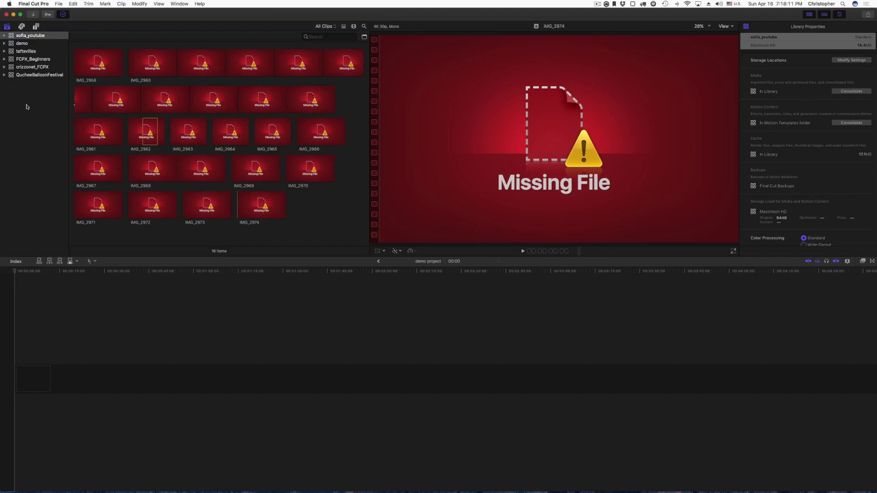
{"action": "left_click", "coordinate": [18, 44]}
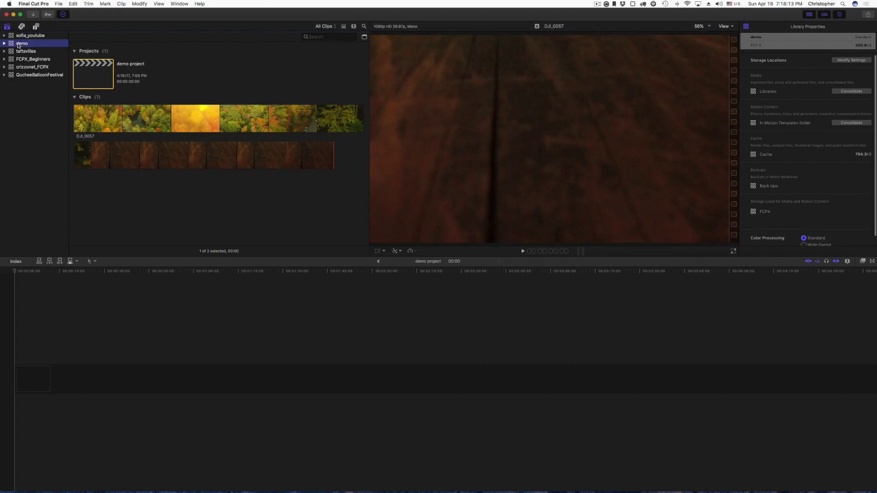